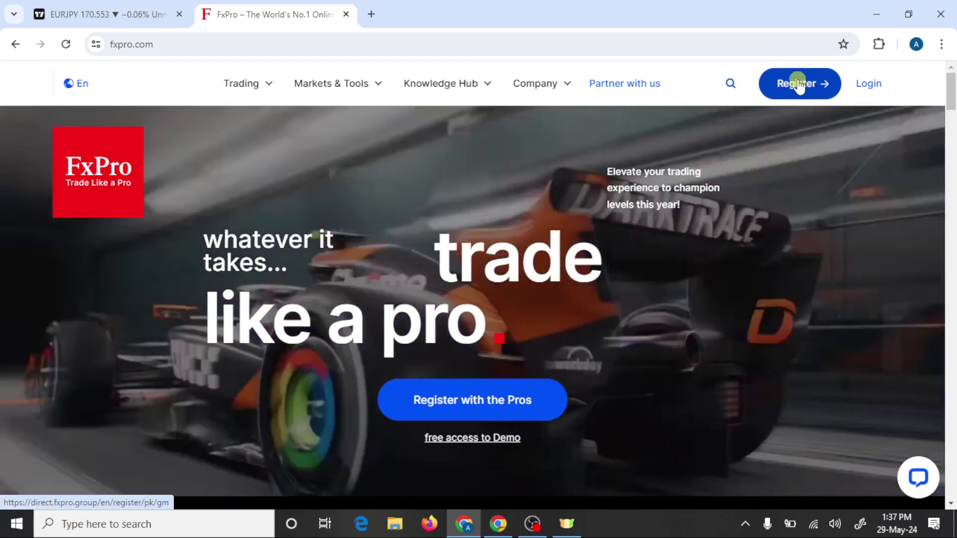
Step: Register a new FxPro profile with the saved e-mail address and a new password
left_click(797, 84)
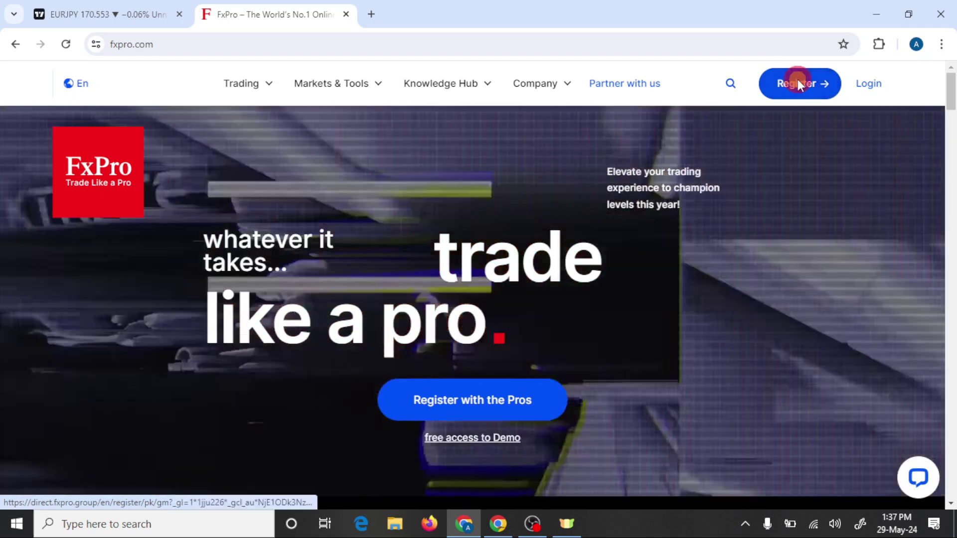
type("a")
left_click(297, 293)
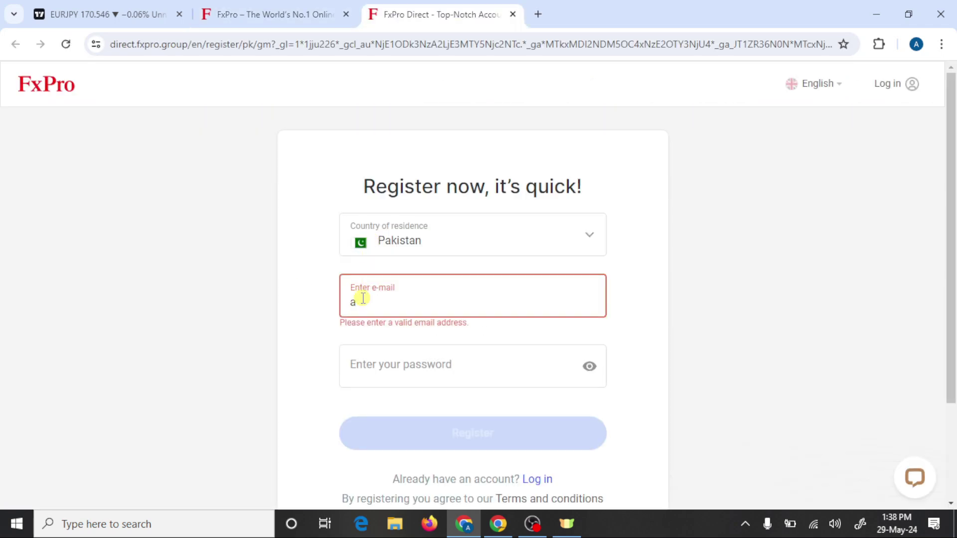
left_click(363, 298)
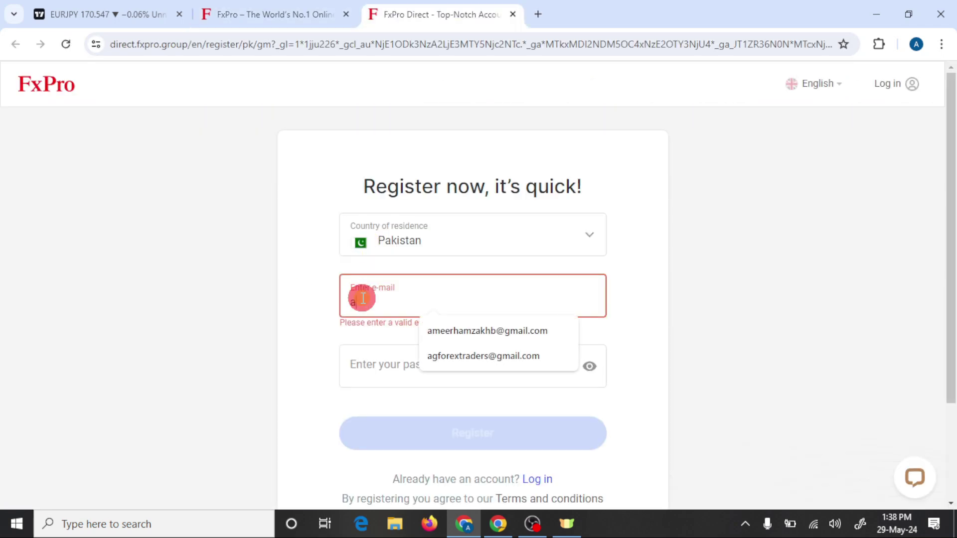
left_click(444, 355)
left_click(422, 361)
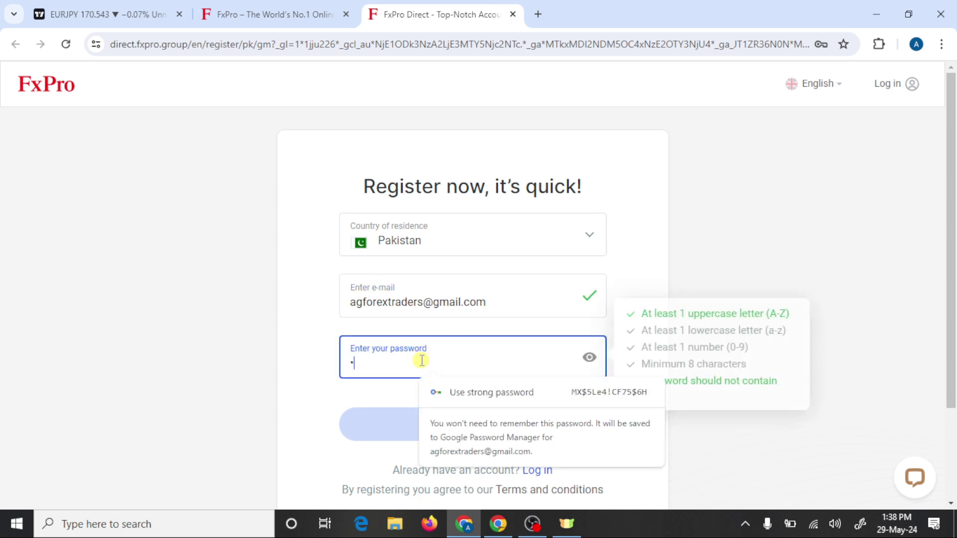
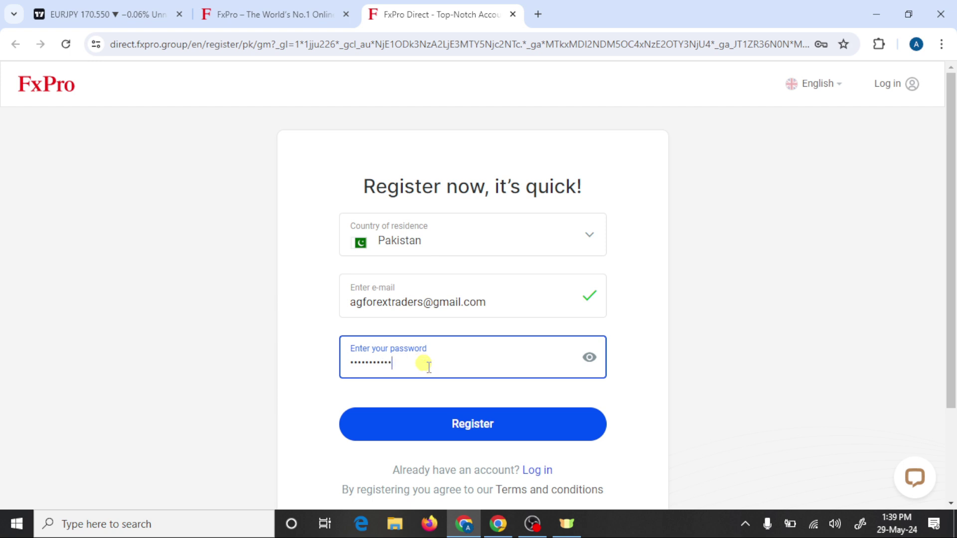
left_click(474, 426)
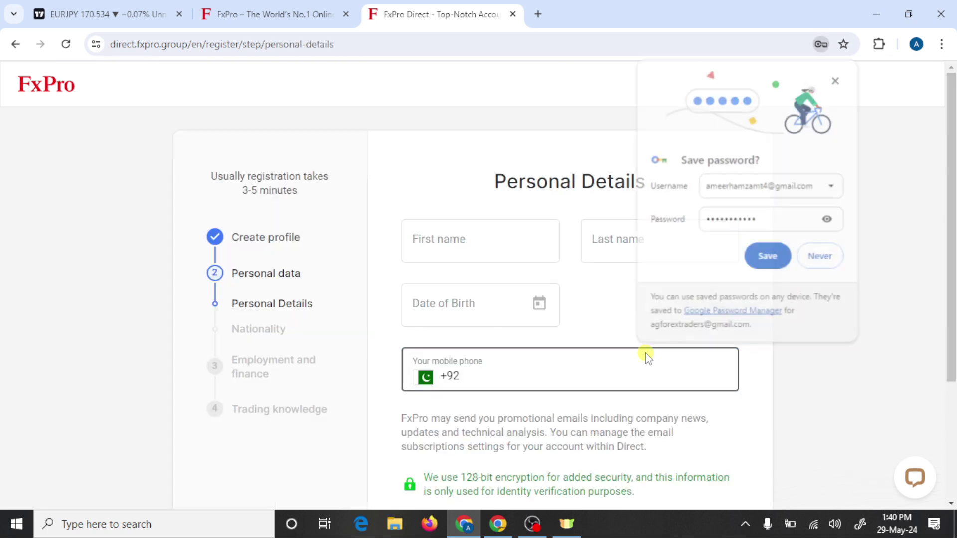
scroll(646, 355, "down", 1)
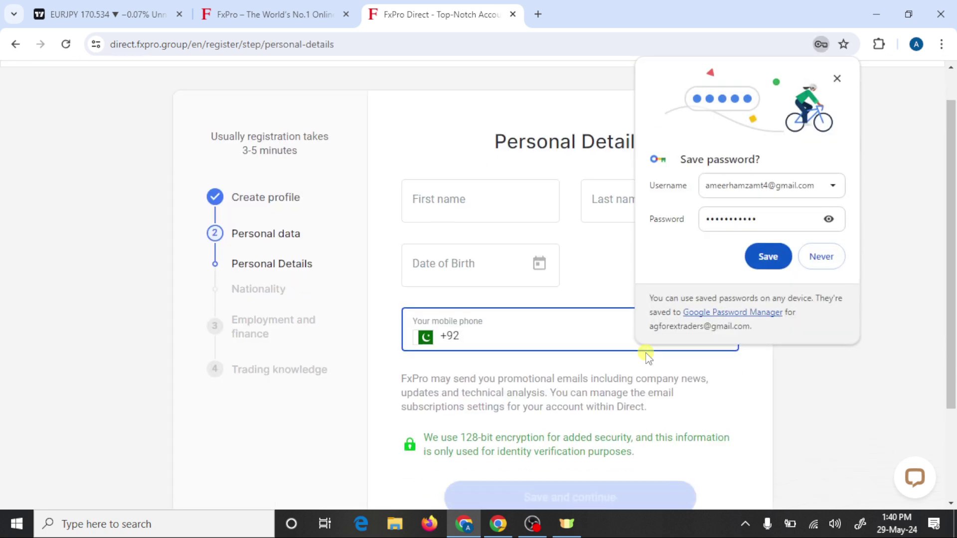
Step: Decline browser password saving, then enter first name, last name, date of birth and mobile number
left_click(822, 257)
left_click(499, 208)
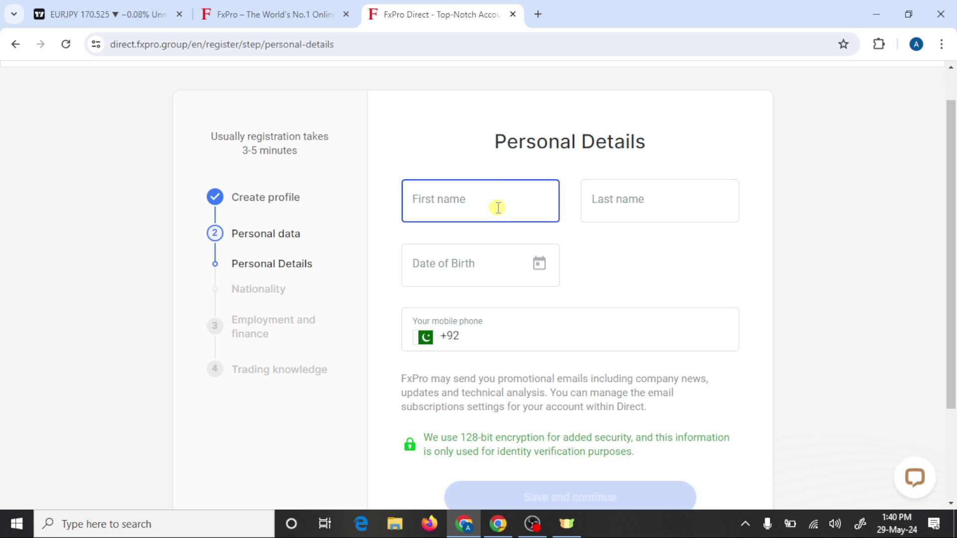
left_click(438, 203)
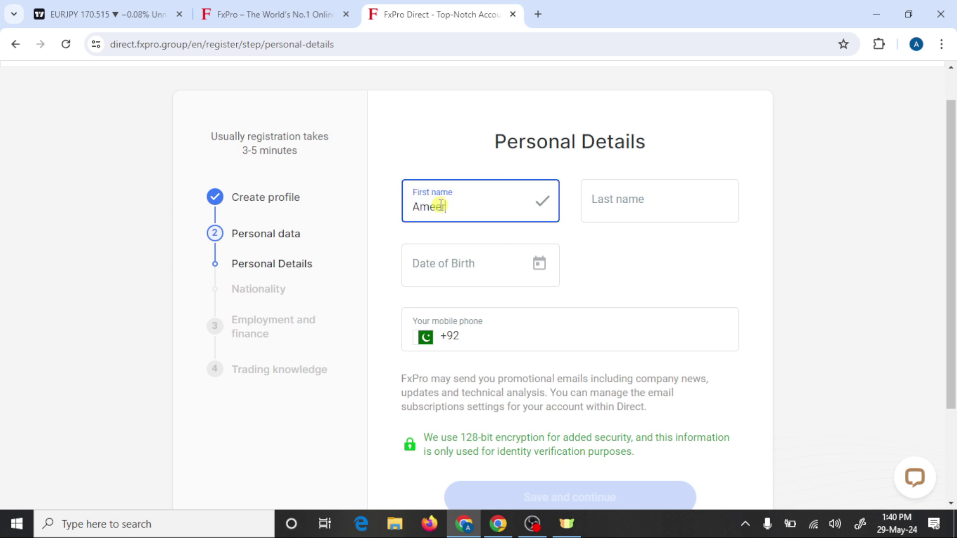
left_click(620, 195)
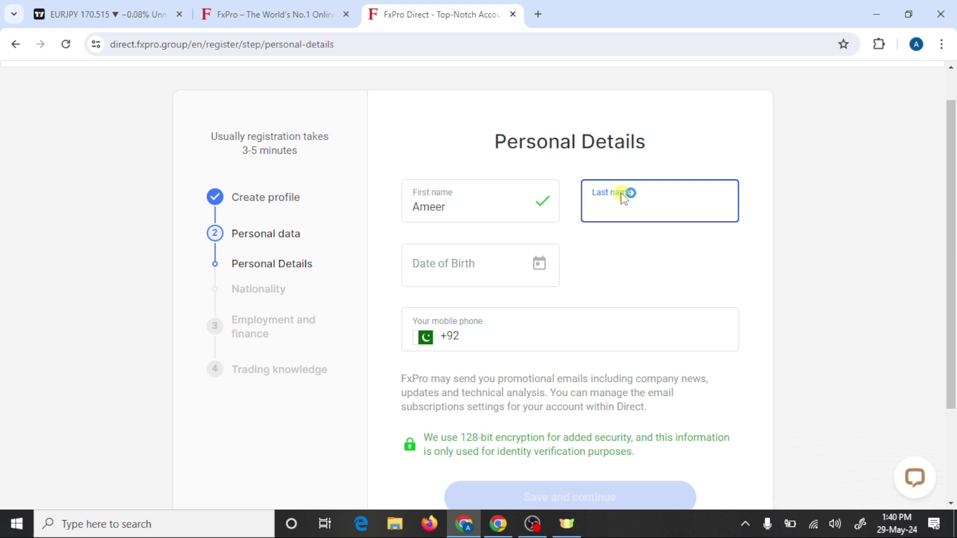
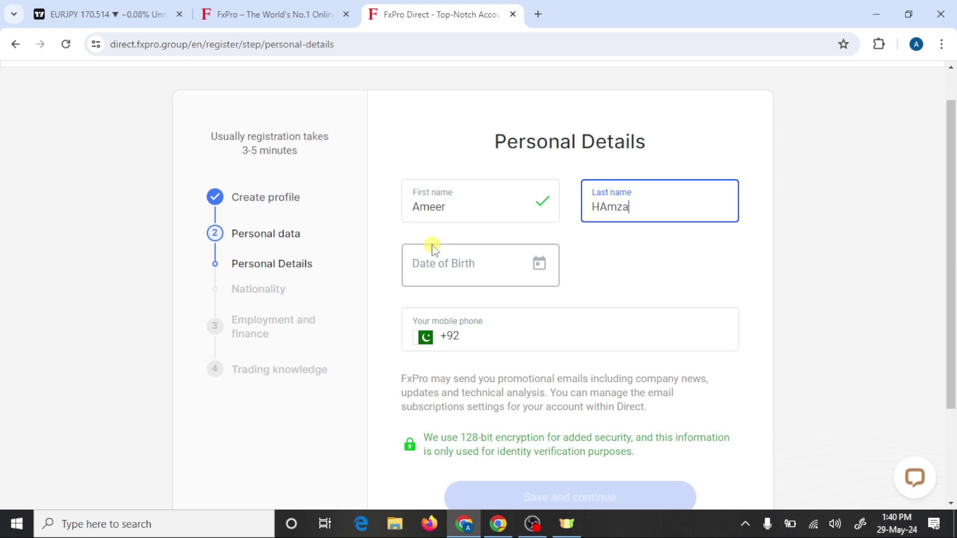
left_click(438, 263)
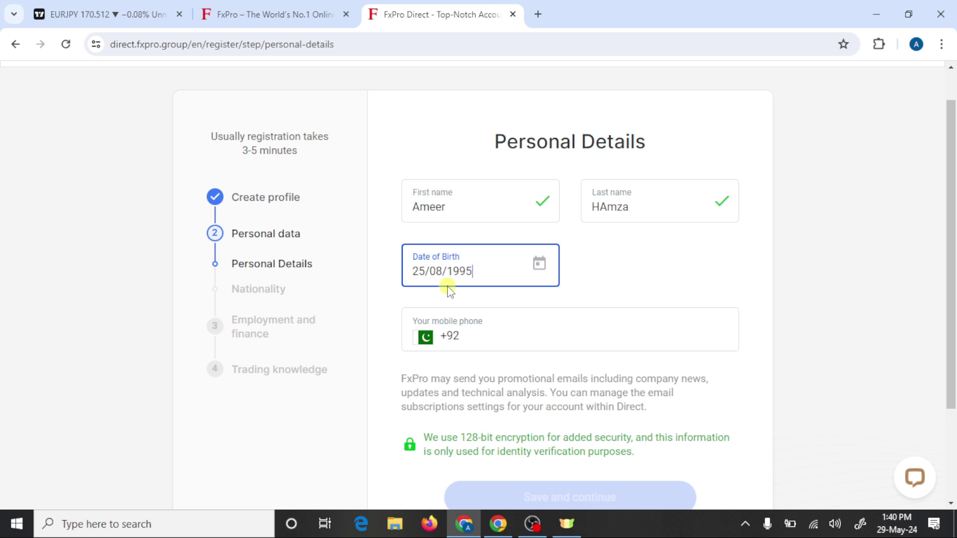
left_click(525, 342)
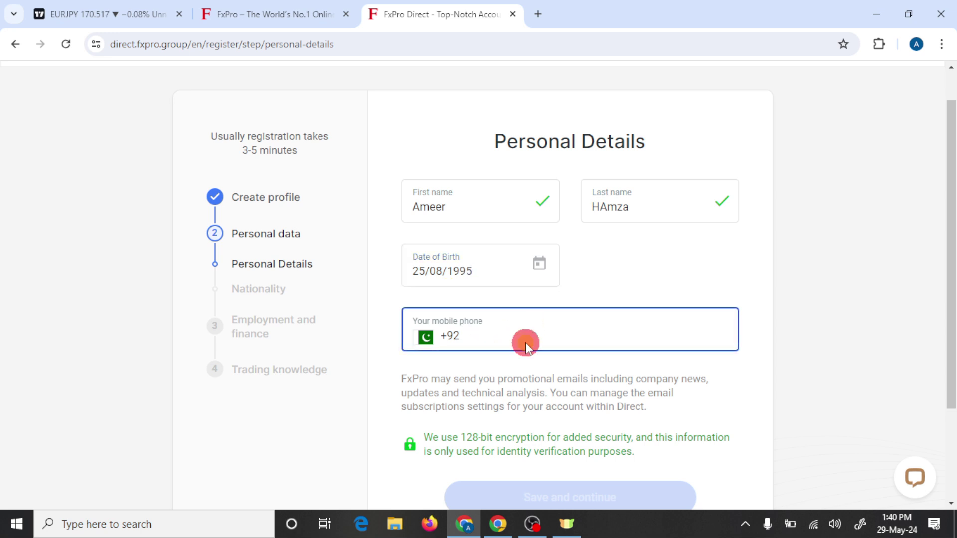
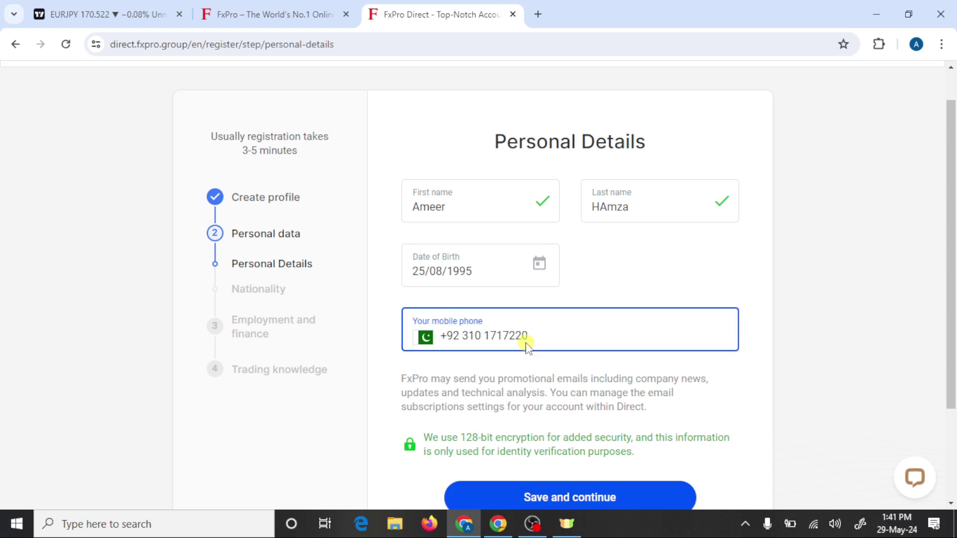
Step: Save the personal details and confirm Pakistan as the nationality
scroll(528, 344, "down", 3)
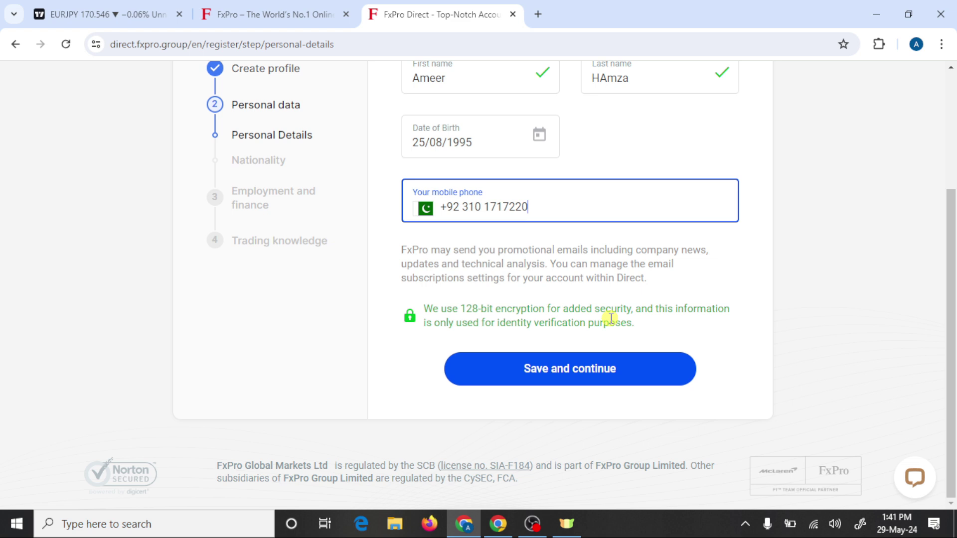
left_click(592, 381)
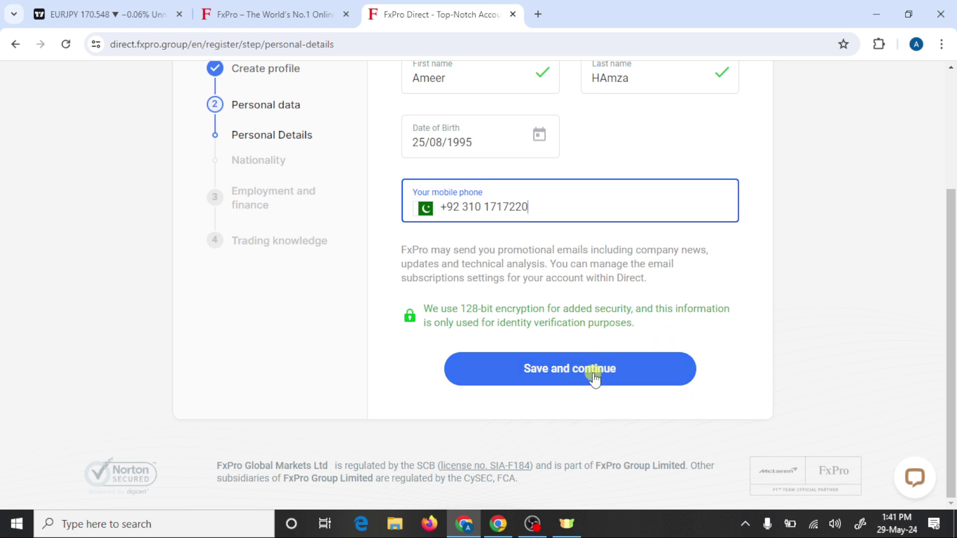
left_click(594, 375)
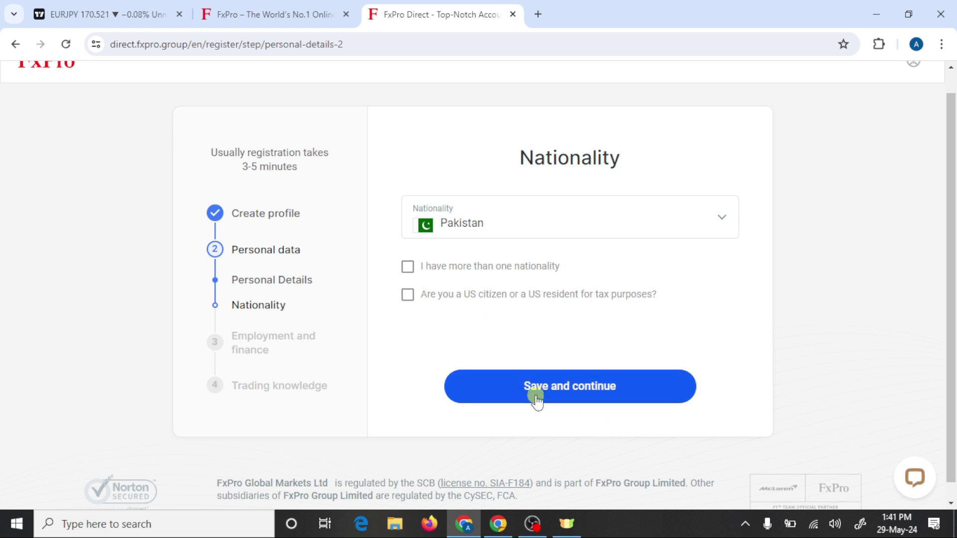
left_click(581, 388)
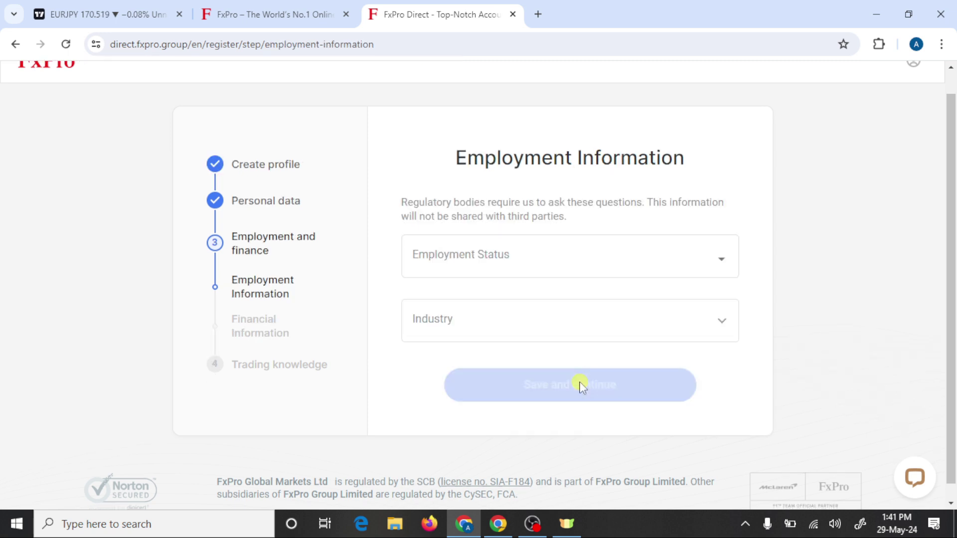
Step: Choose Self-Employed status, Company Services industry and Senior management position in the employment form
left_click(552, 256)
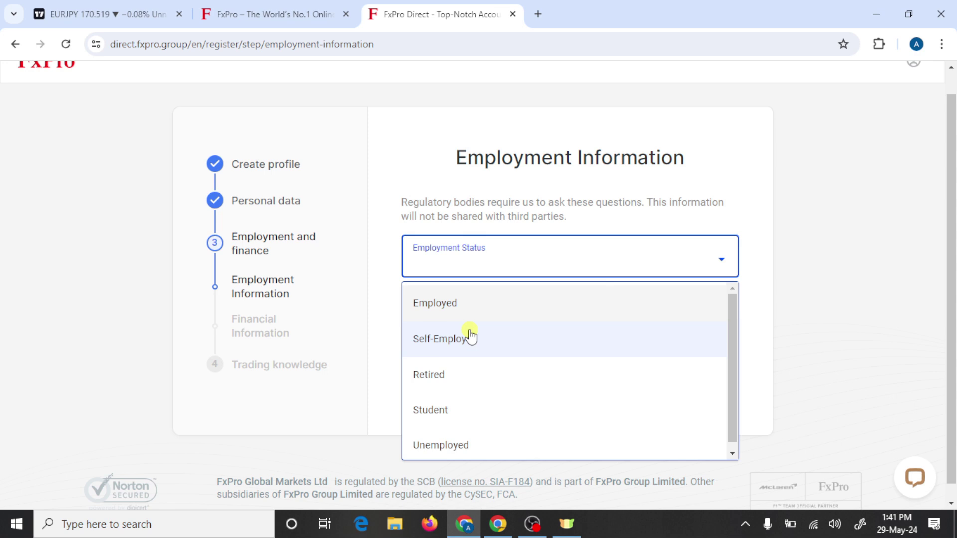
left_click(468, 334)
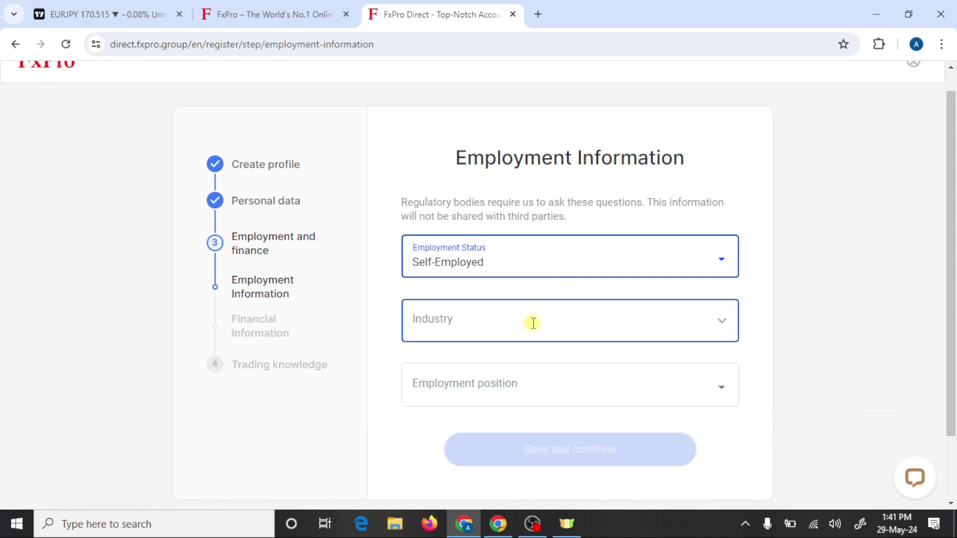
left_click(719, 324)
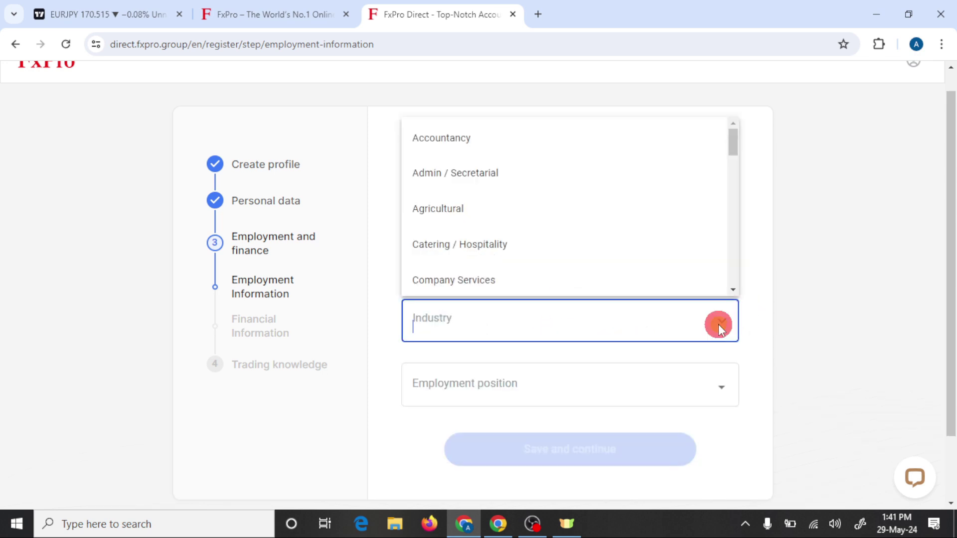
scroll(511, 217, "up", 1)
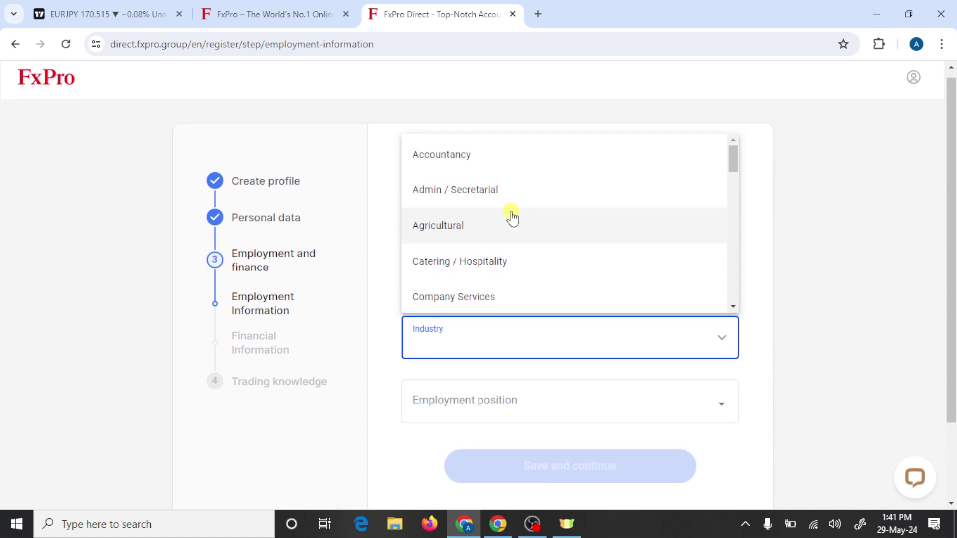
left_click(460, 295)
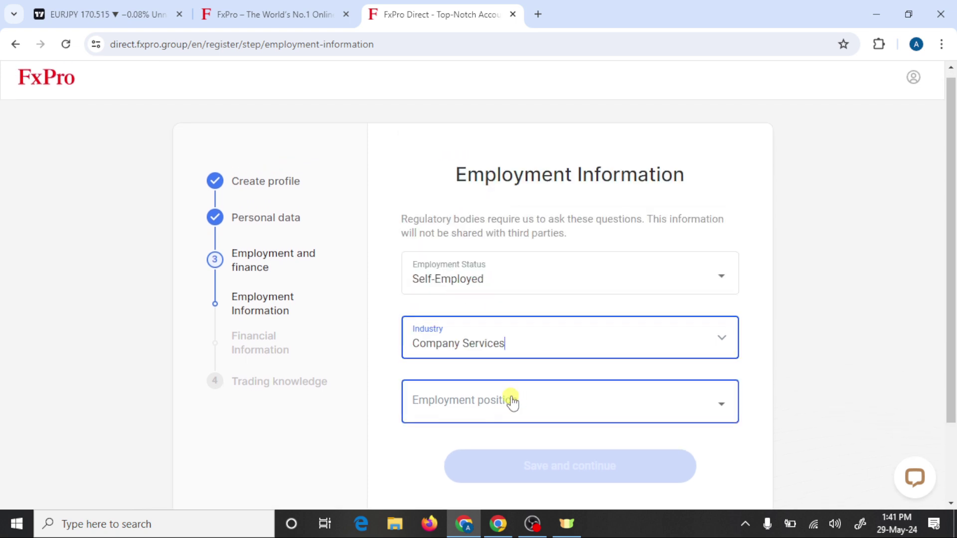
left_click(514, 399)
left_click(509, 298)
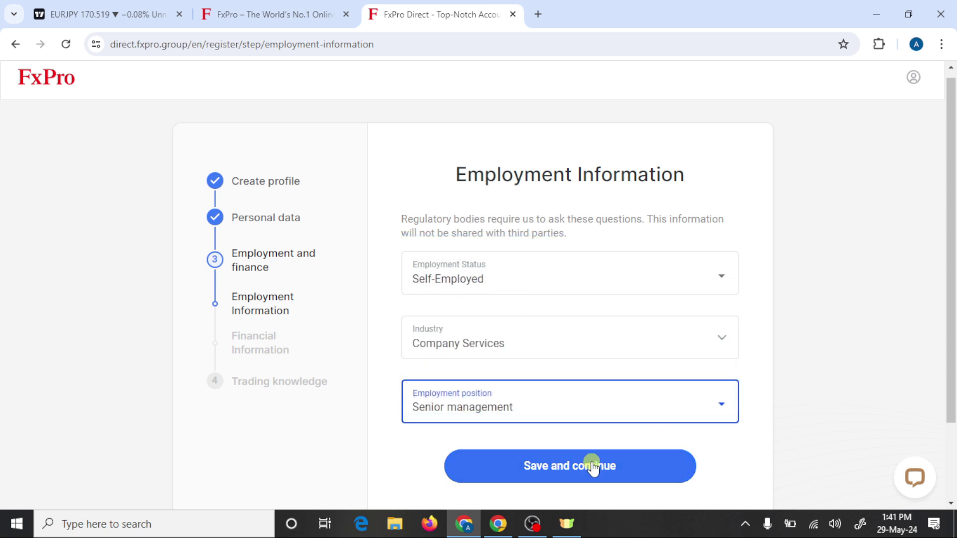
Step: Save employment info, then set annual income and net worth to $50,000 - $100,000
left_click(592, 466)
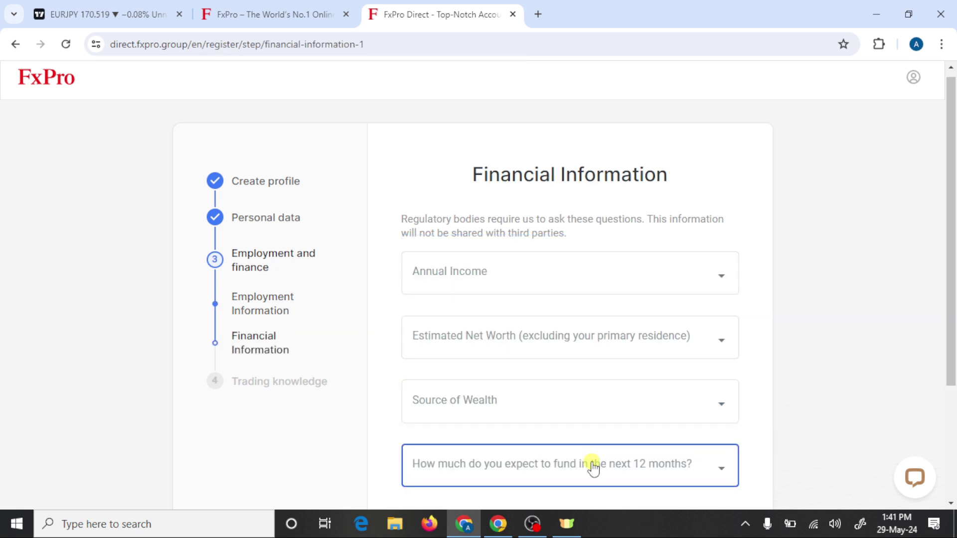
scroll(598, 444, "down", 2)
scroll(601, 424, "up", 1)
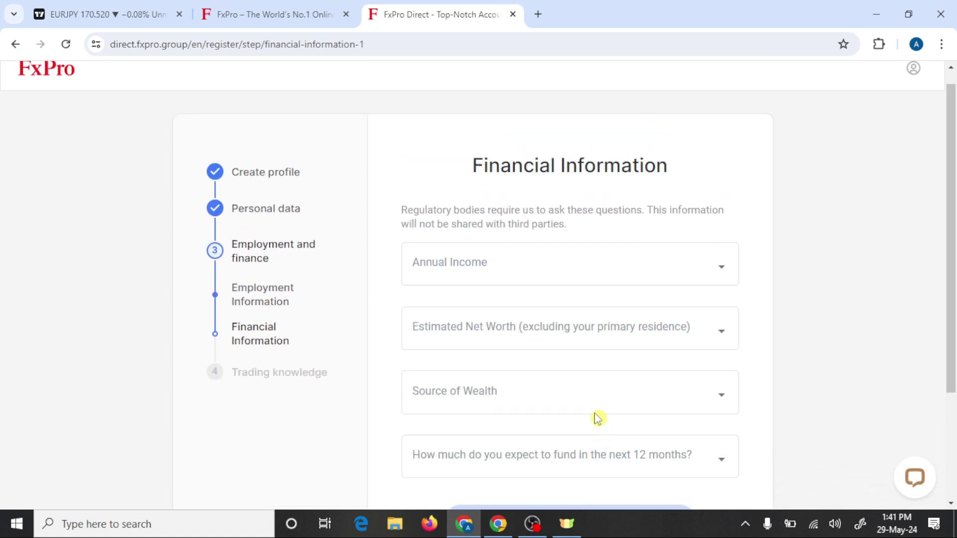
left_click(553, 271)
left_click(492, 350)
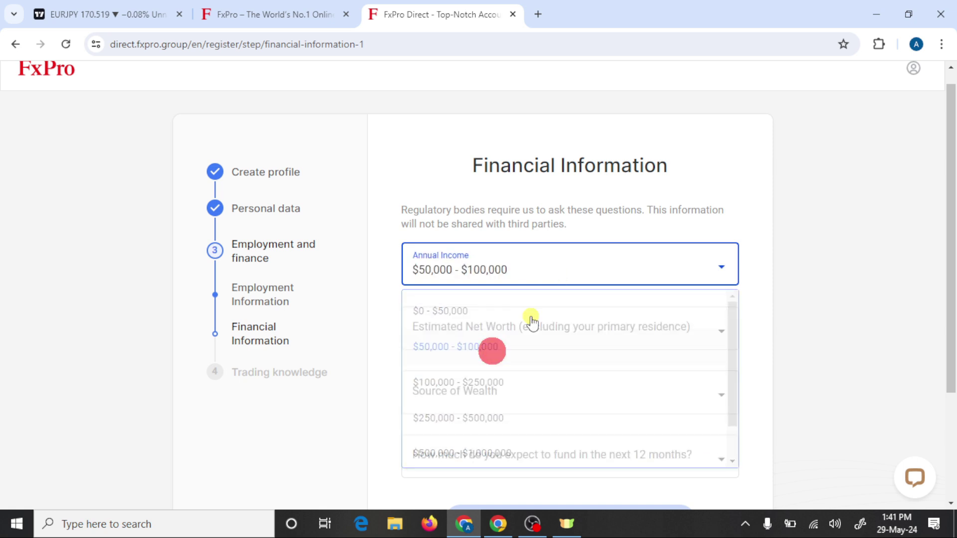
left_click(566, 331)
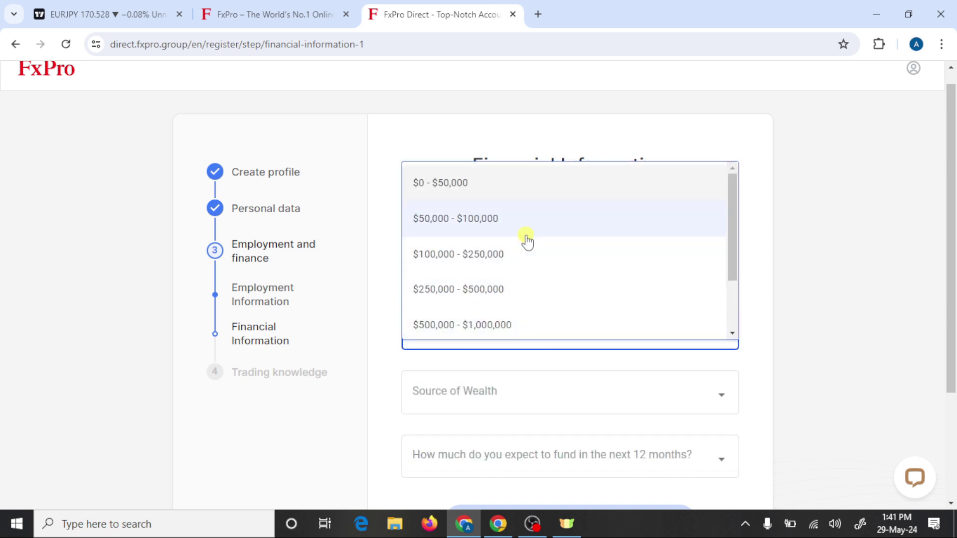
left_click(528, 239)
Step: Set source of wealth to Savings / Investments and expected funding to $100,000 - $300,000
scroll(534, 374, "down", 1)
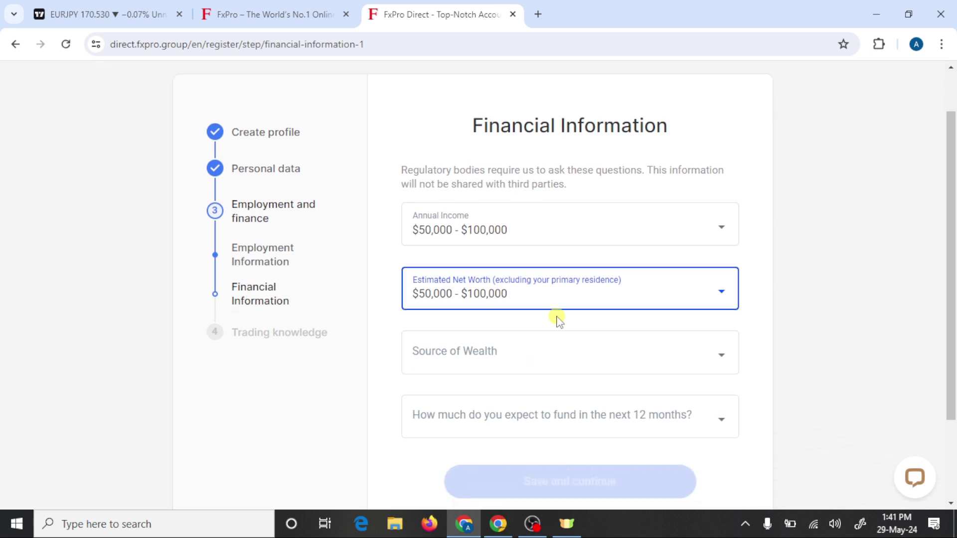
left_click(538, 358)
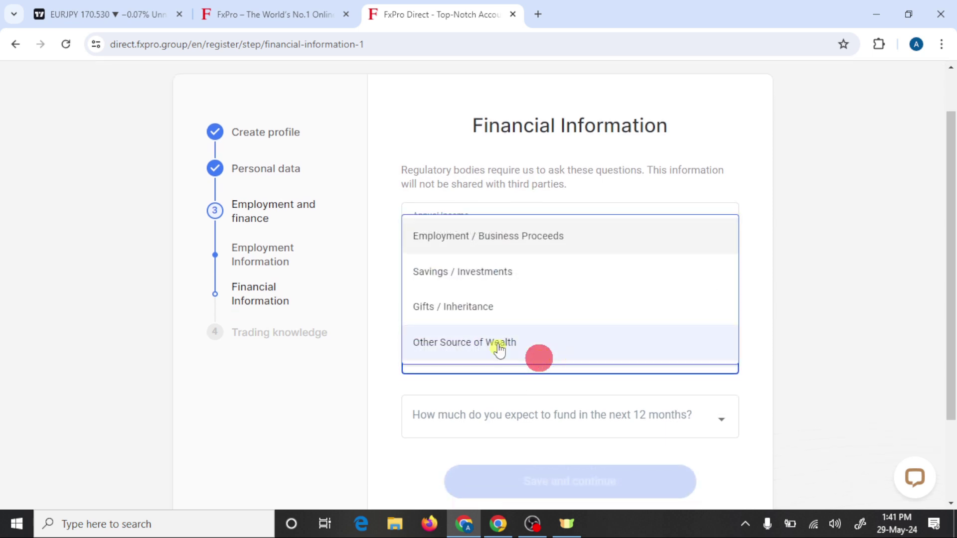
left_click(507, 279)
left_click(508, 421)
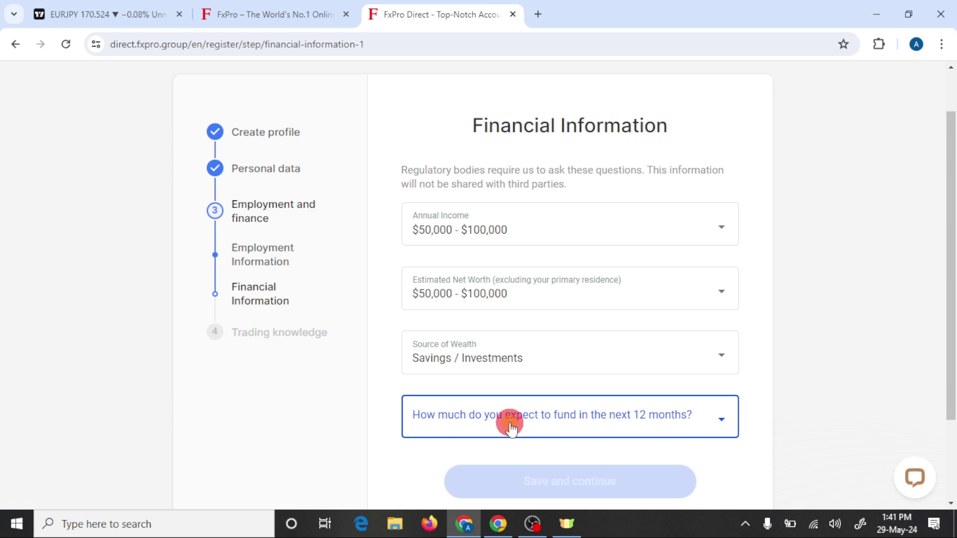
left_click(528, 377)
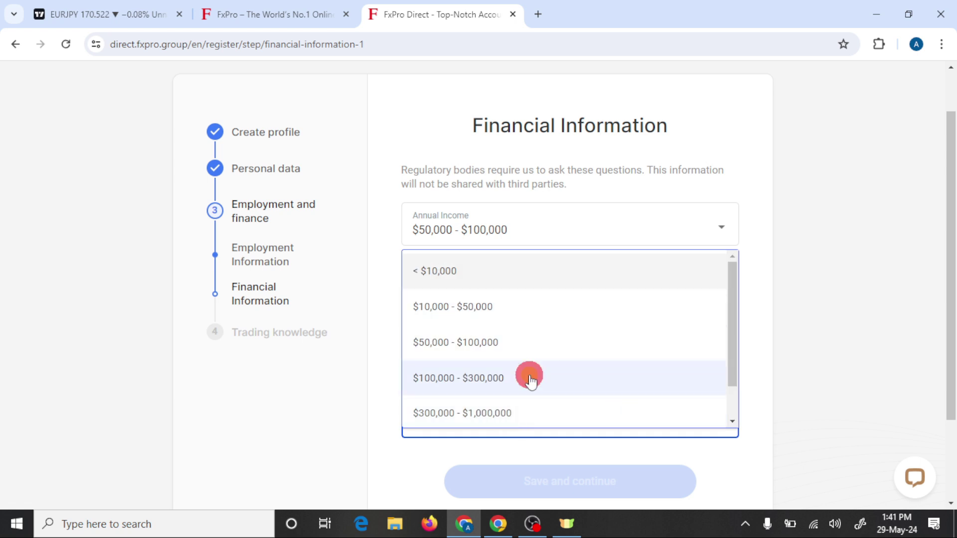
scroll(620, 348, "down", 2)
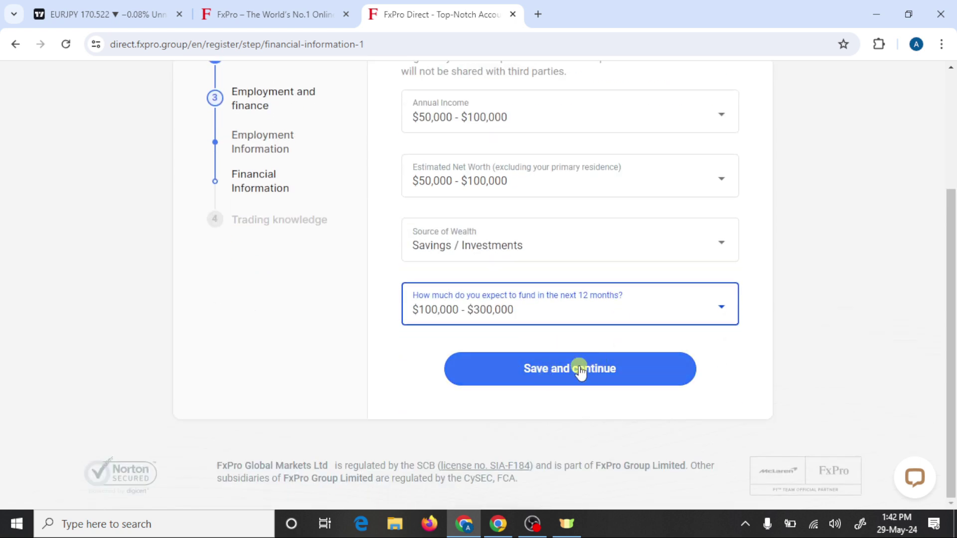
Step: Submit the financial information, then answer False to the CFD leverage statement and submit
left_click(599, 369)
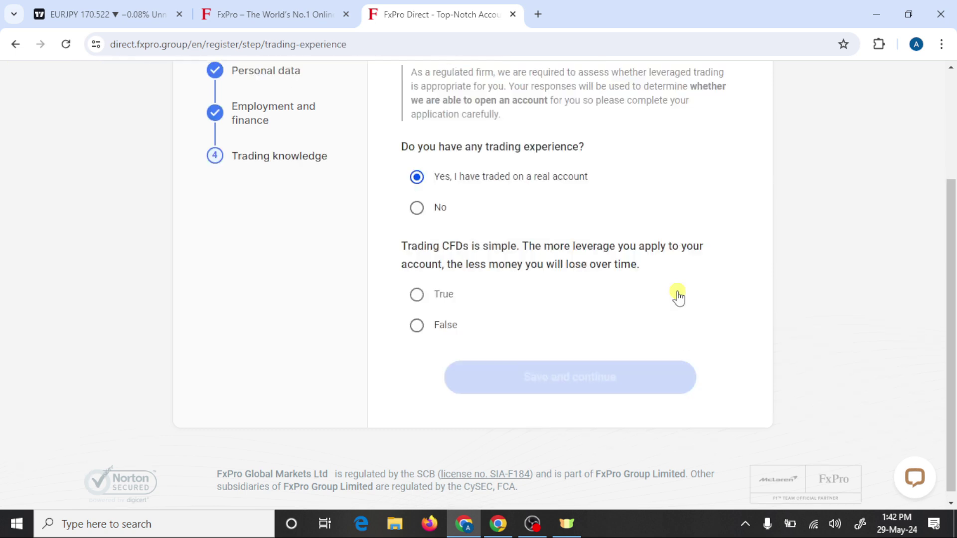
left_click(438, 458)
scroll(474, 277, "down", 3)
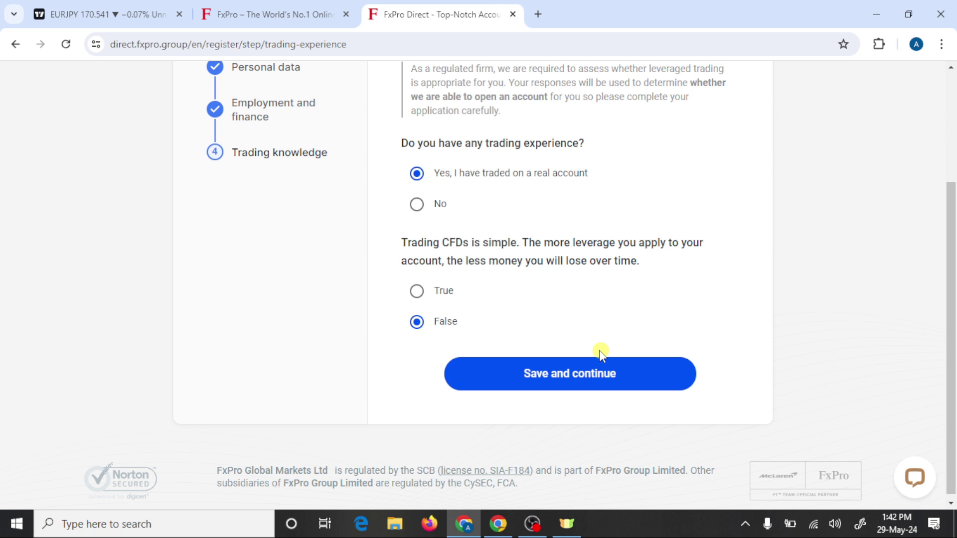
left_click(592, 369)
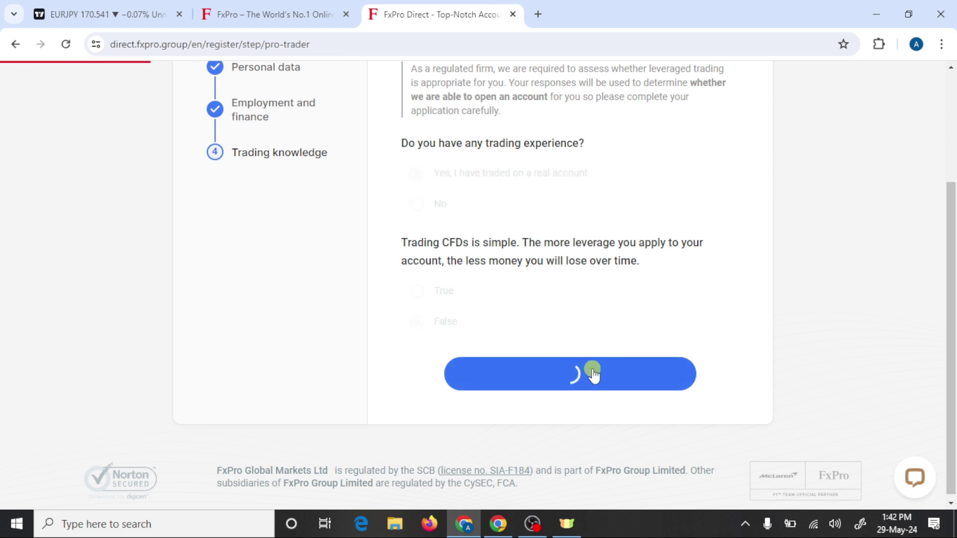
Step: Confirm the 0.5 Lots volume and financial-services work ProTrader conditions and submit them
scroll(480, 296, "down", 1)
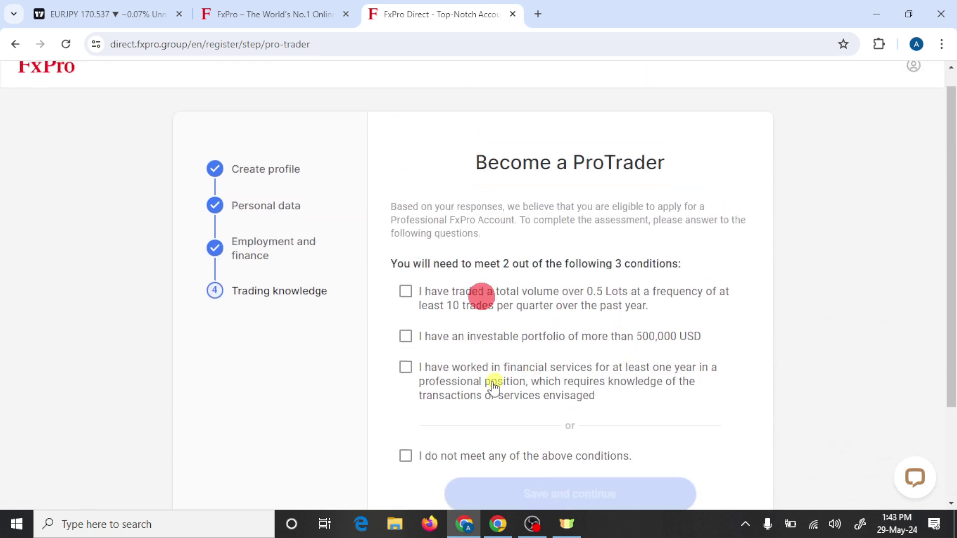
left_click(507, 301)
left_click(483, 369)
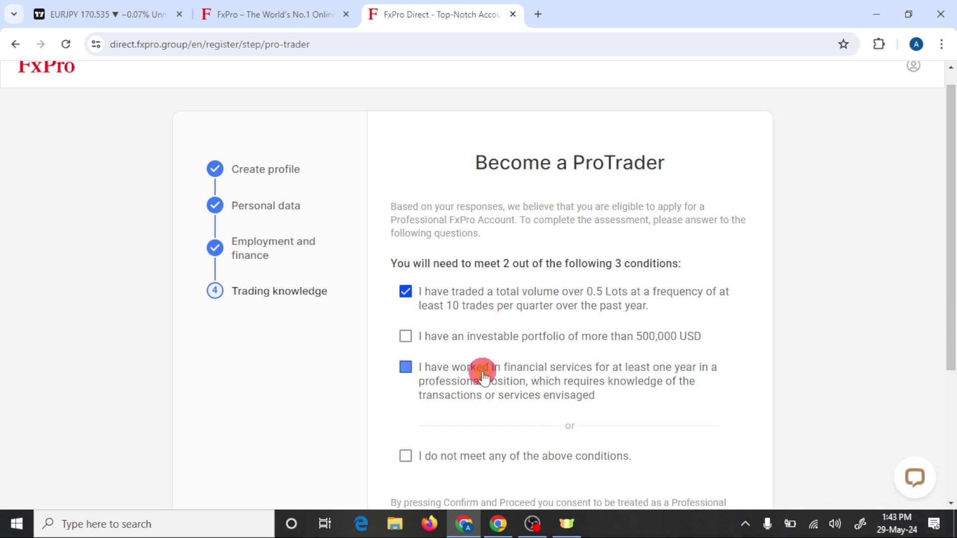
scroll(482, 377, "down", 2)
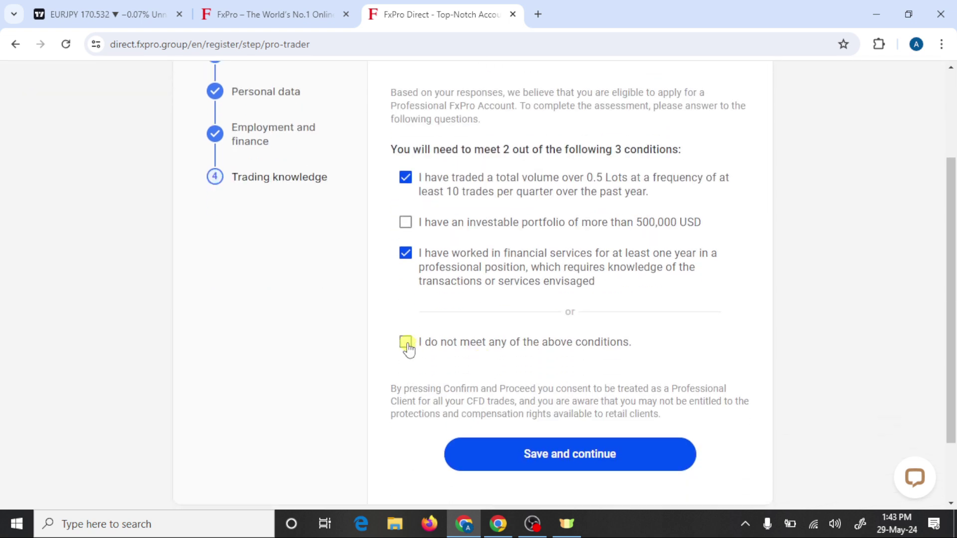
left_click(581, 457)
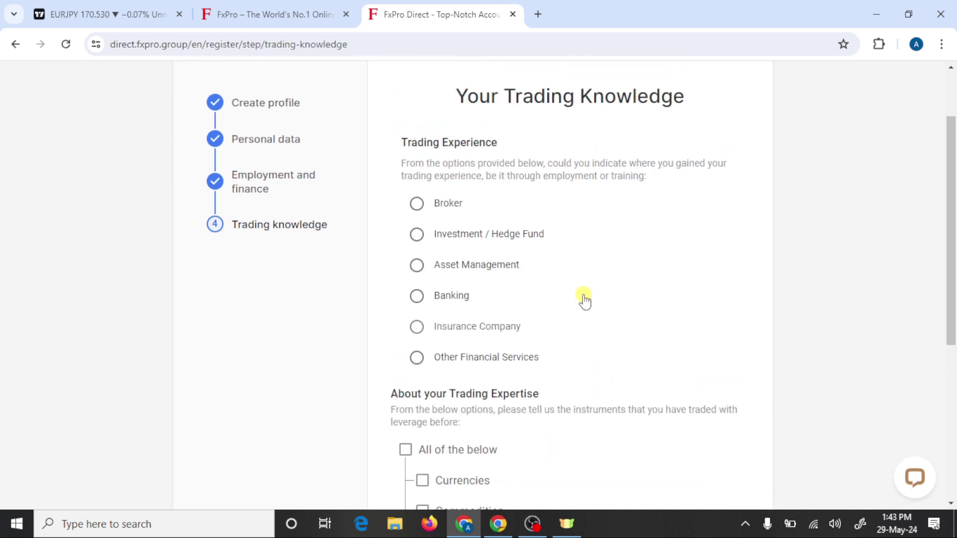
Step: Mark Currencies as a traded instrument and submit the trading knowledge answers
scroll(583, 300, "down", 4)
left_click(434, 271)
scroll(477, 299, "down", 2)
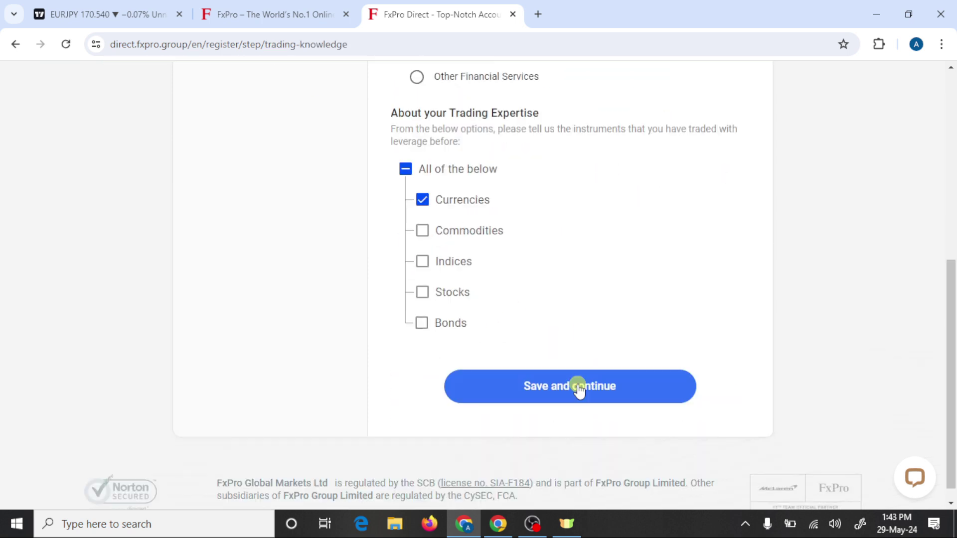
left_click(579, 388)
scroll(671, 302, "up", 2)
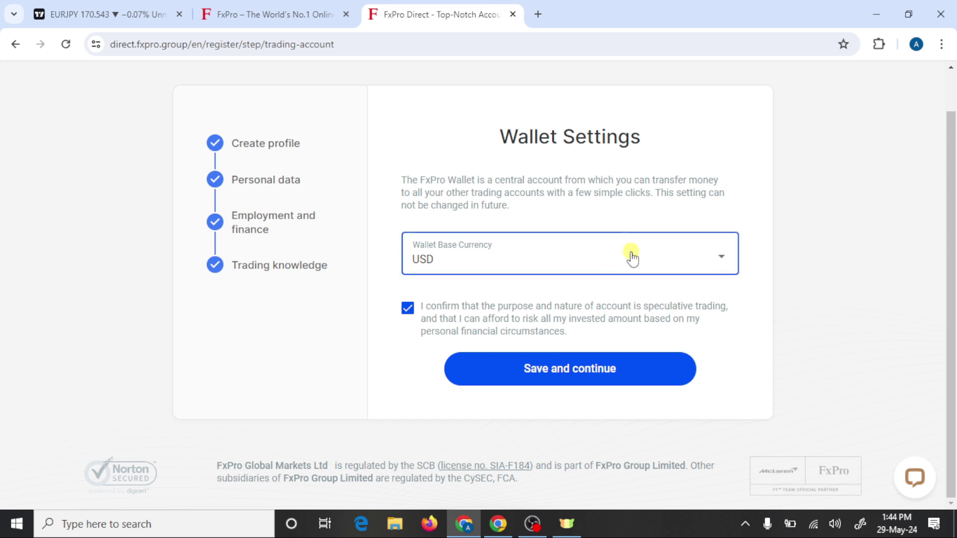
Step: Save the USD wallet settings and go to the newly created wallet
left_click(593, 373)
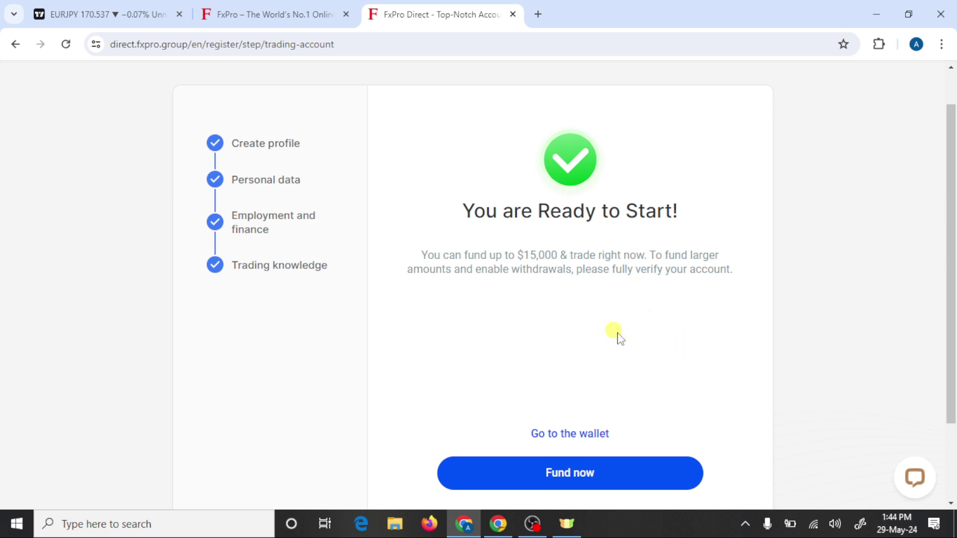
left_click(584, 431)
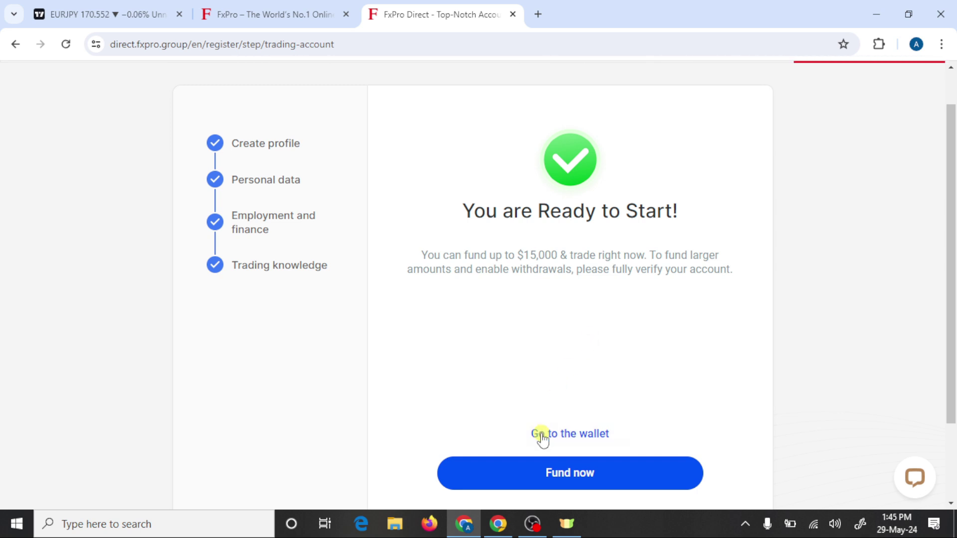
Step: View the MT5 login, password and server in the FxPro Trading Account Details email, then return
left_click(498, 524)
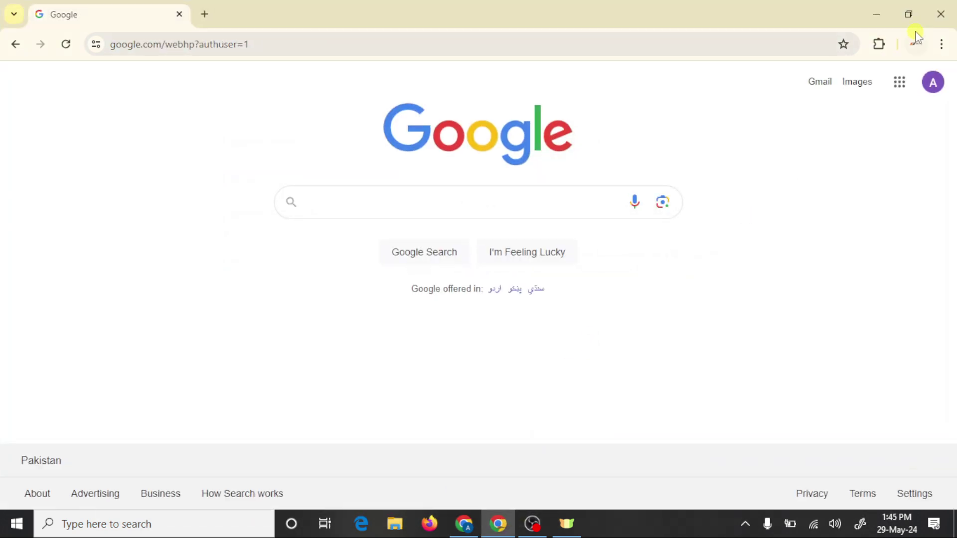
left_click(822, 84)
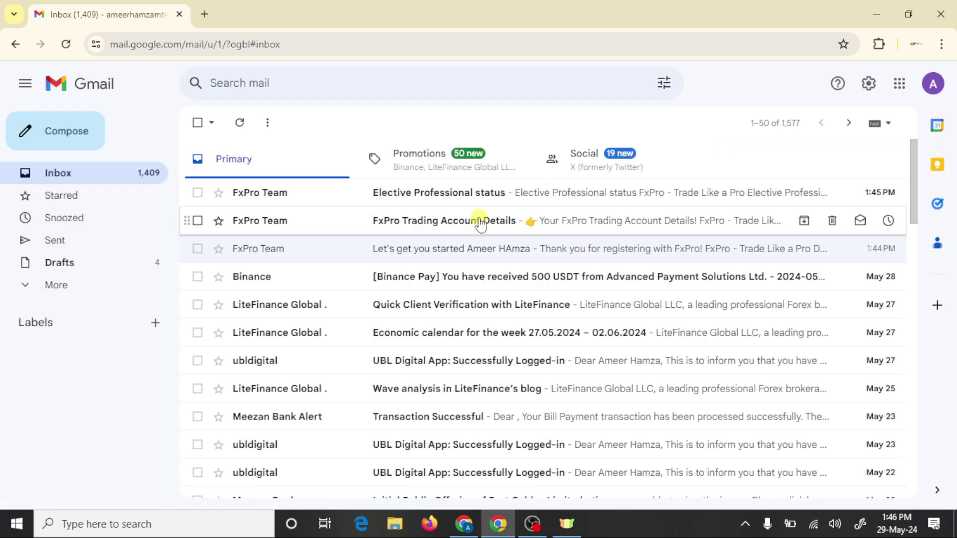
left_click(454, 223)
scroll(501, 421, "down", 5)
scroll(501, 420, "down", 3)
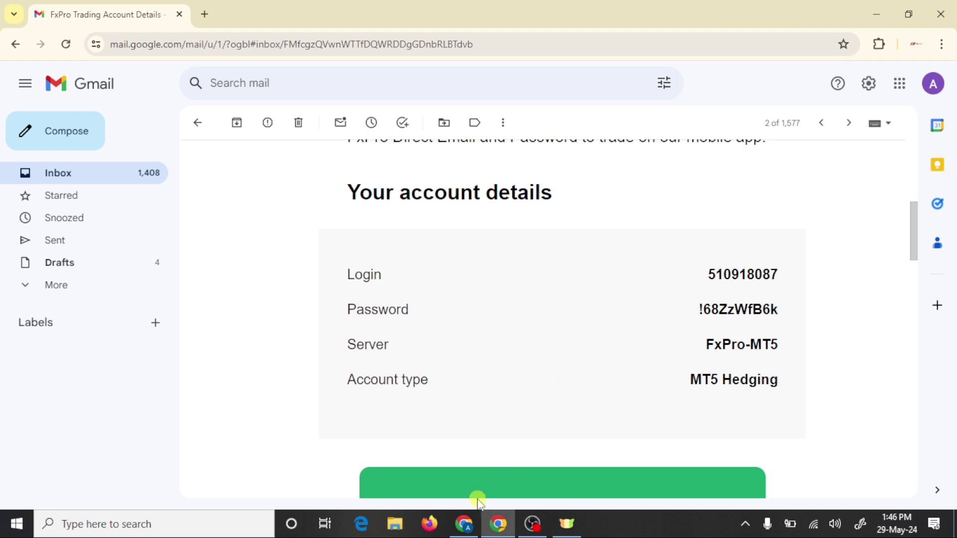
left_click(464, 523)
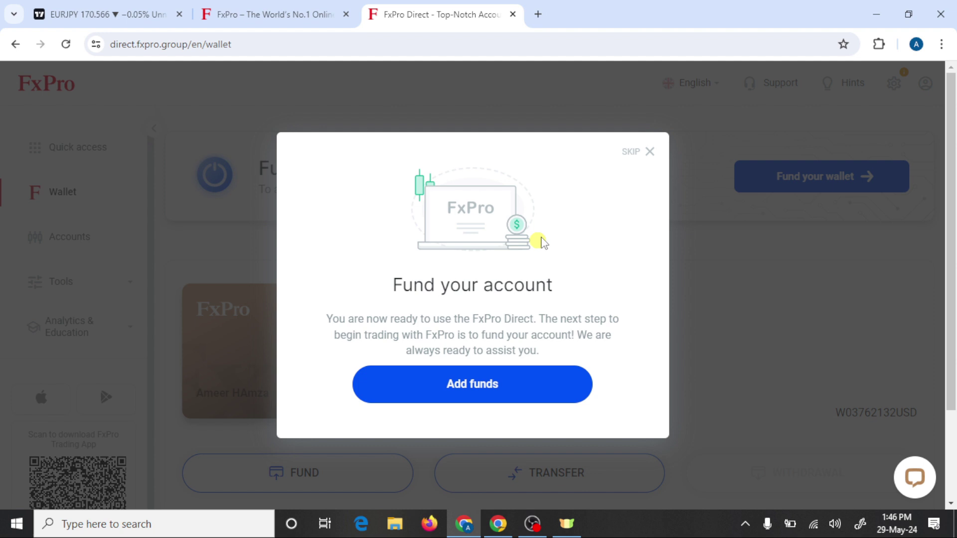
Step: Skip the Fund your account prompt and start funding the new 0.00 USD wallet
left_click(631, 156)
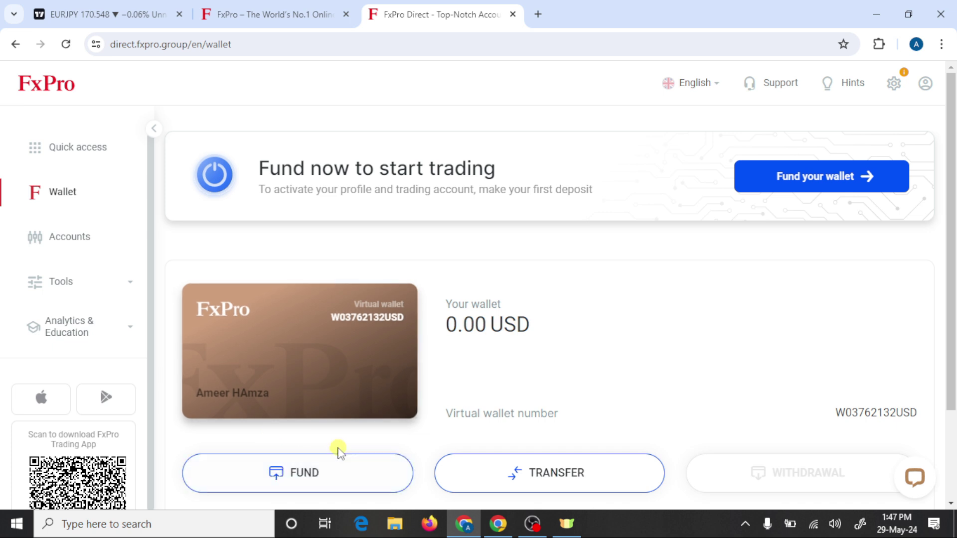
left_click(346, 466)
Step: Open the Deposit page and expand the full payment method list, including Skrill, USDT, Bitcoin and CryptoPay
left_click(344, 469)
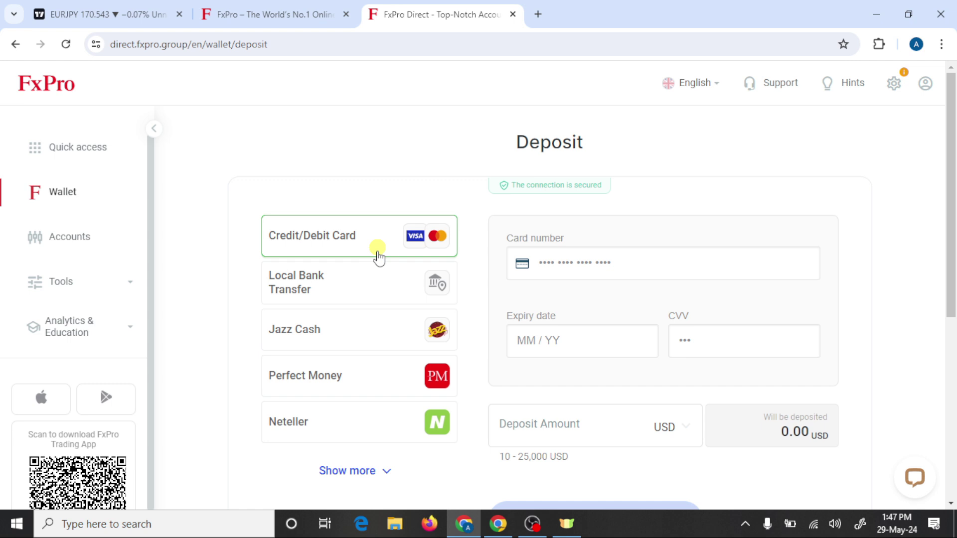
scroll(356, 288, "down", 1)
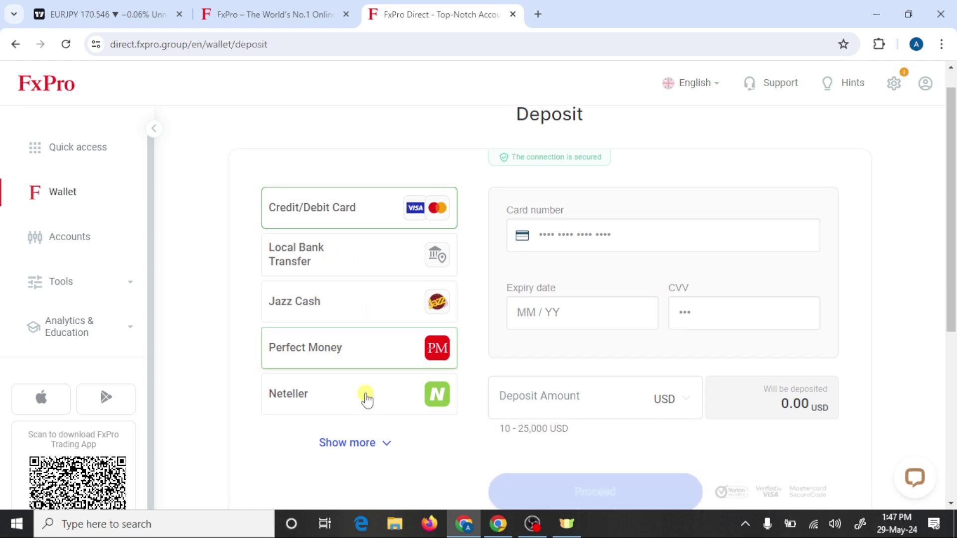
left_click(362, 451)
scroll(363, 449, "down", 5)
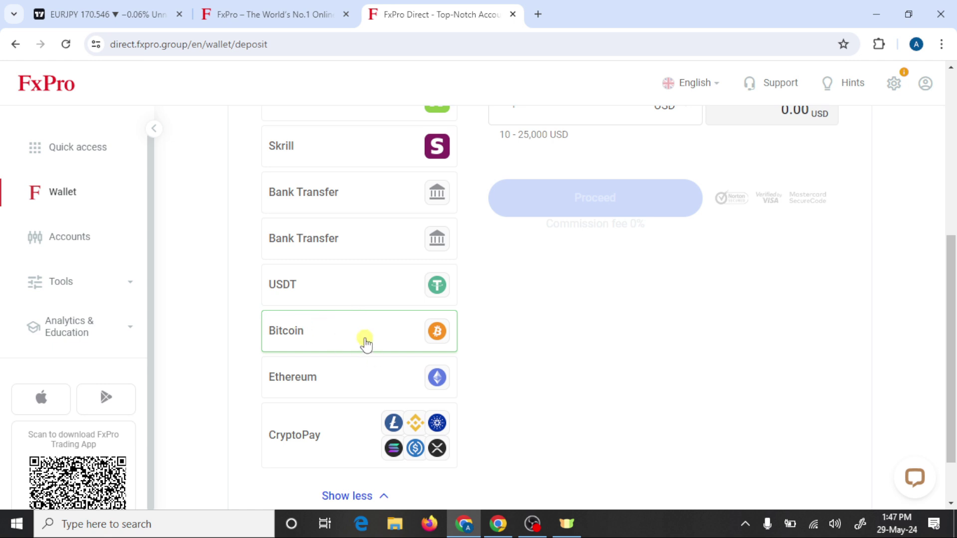
scroll(363, 298, "up", 1)
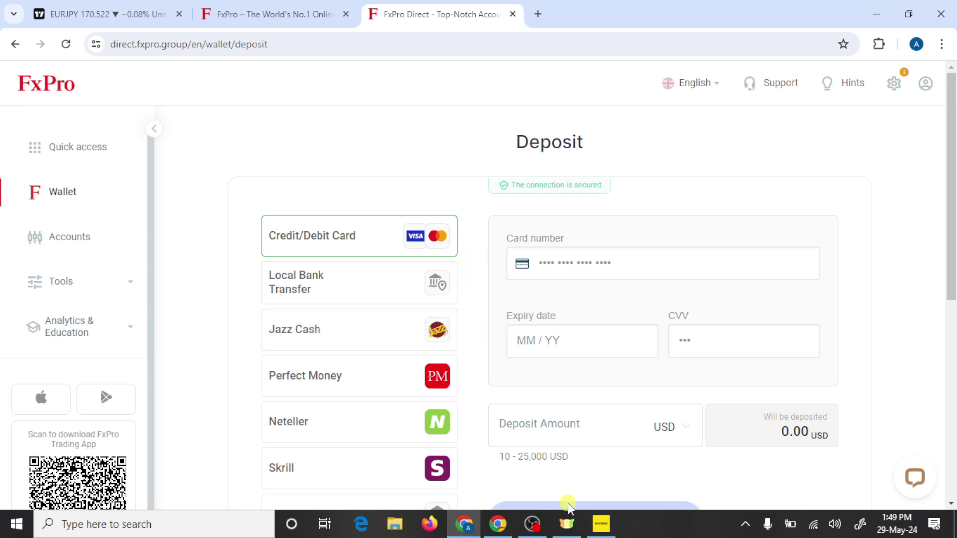
Step: Copy the MT5 Login number from the account details email, then switch to MetaTrader 5
left_click(501, 524)
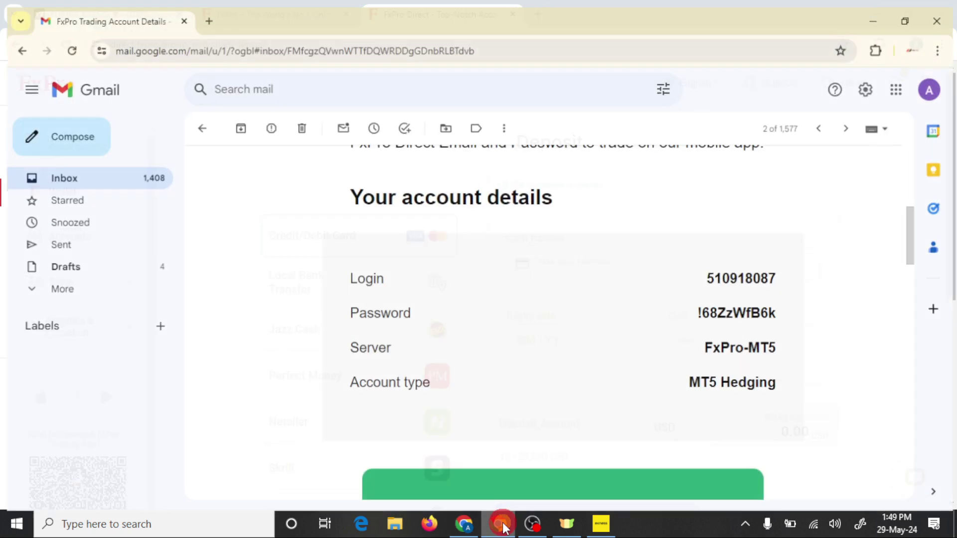
scroll(587, 407, "down", 1)
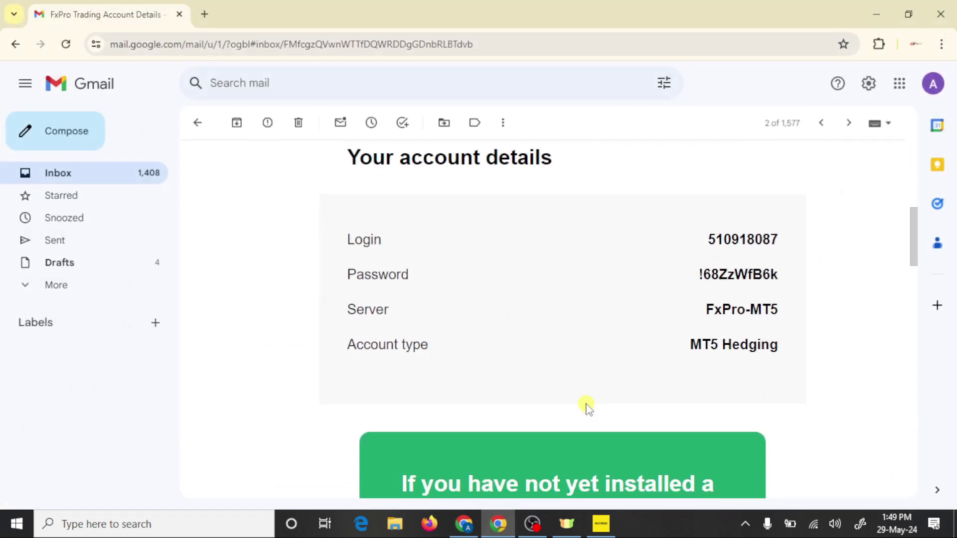
left_click_drag(708, 242, 770, 237)
right_click(764, 237)
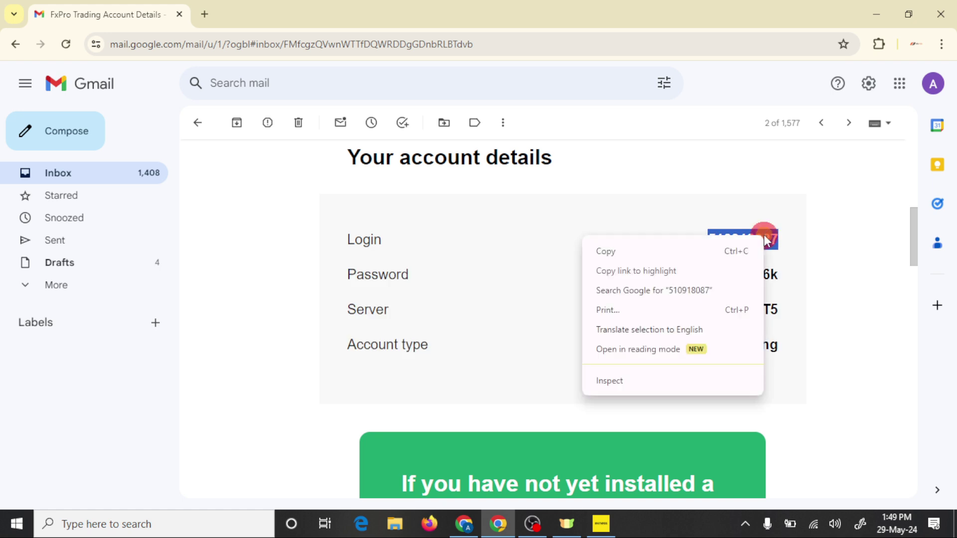
left_click(652, 251)
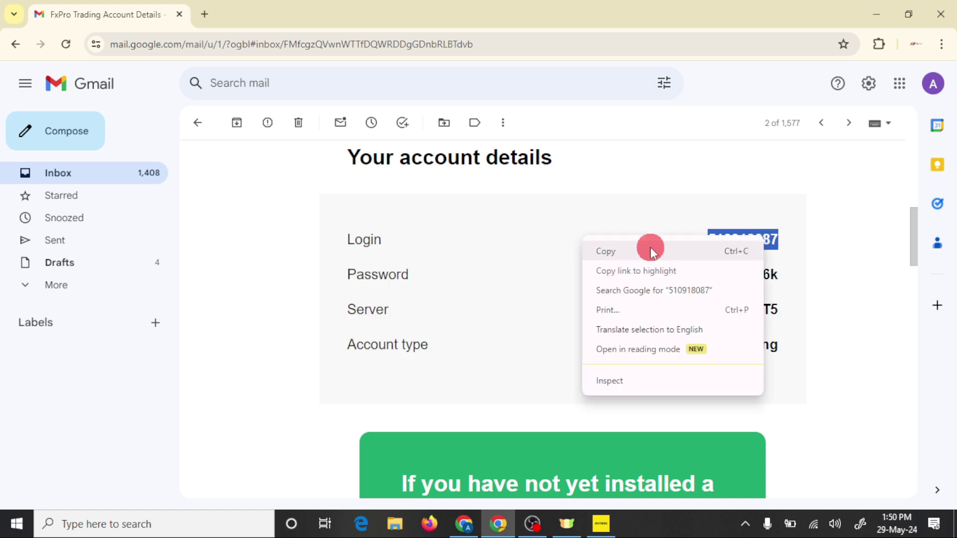
left_click(600, 524)
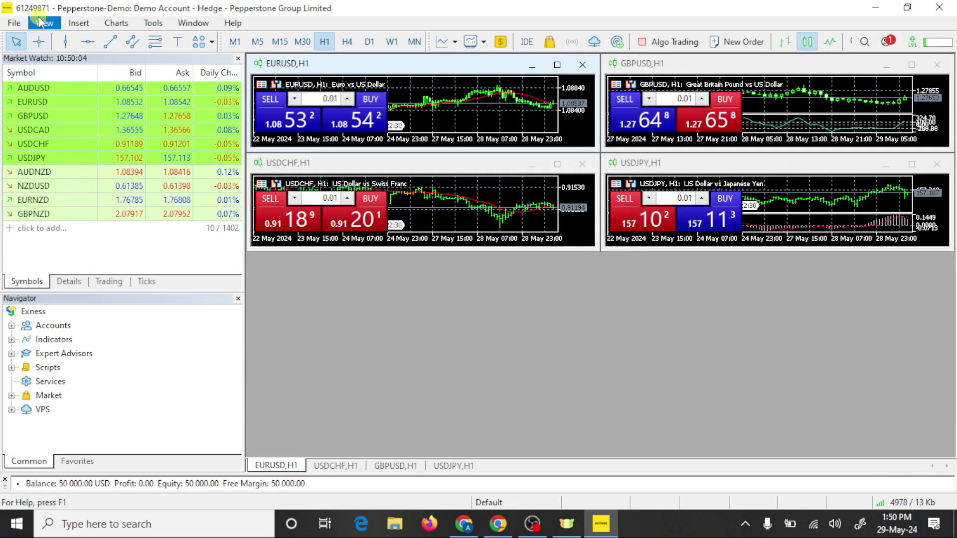
Step: Search the broker list for 'fxpro' and select FXPRO Financial Services Ltd in MetaTrader 5
left_click(14, 23)
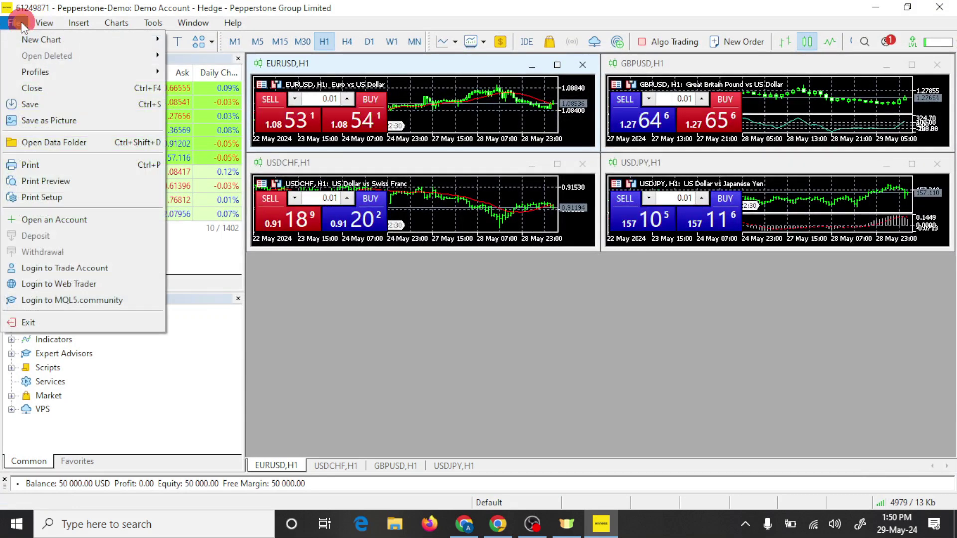
left_click(73, 220)
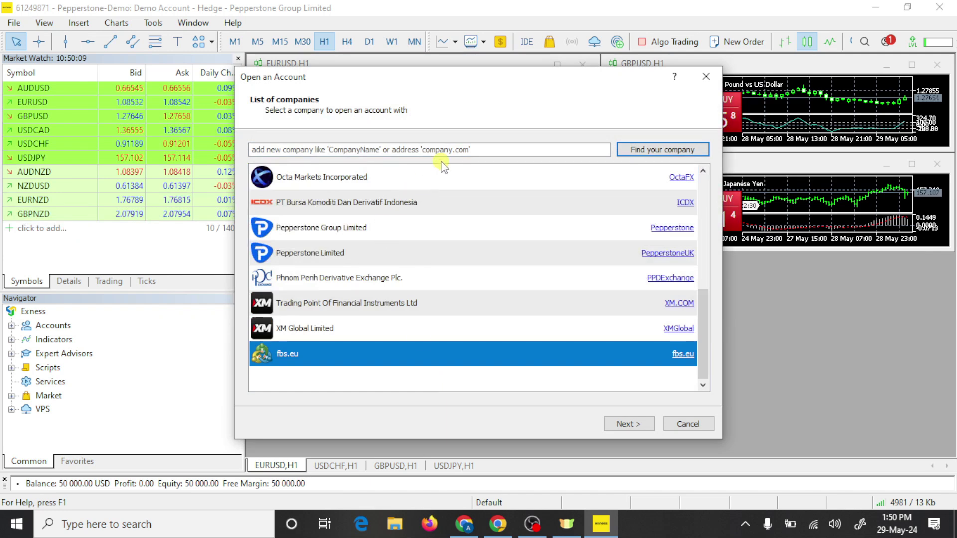
left_click(445, 150)
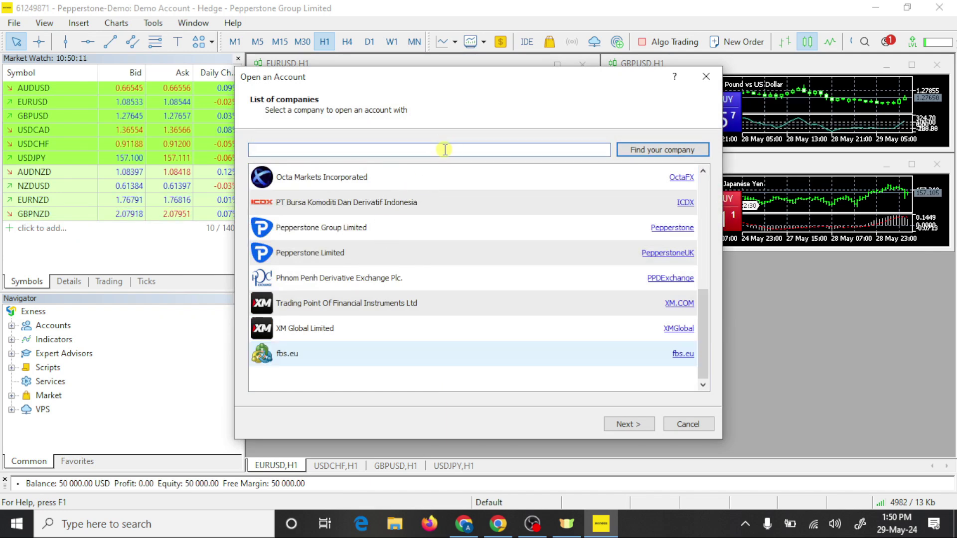
type("fxpro")
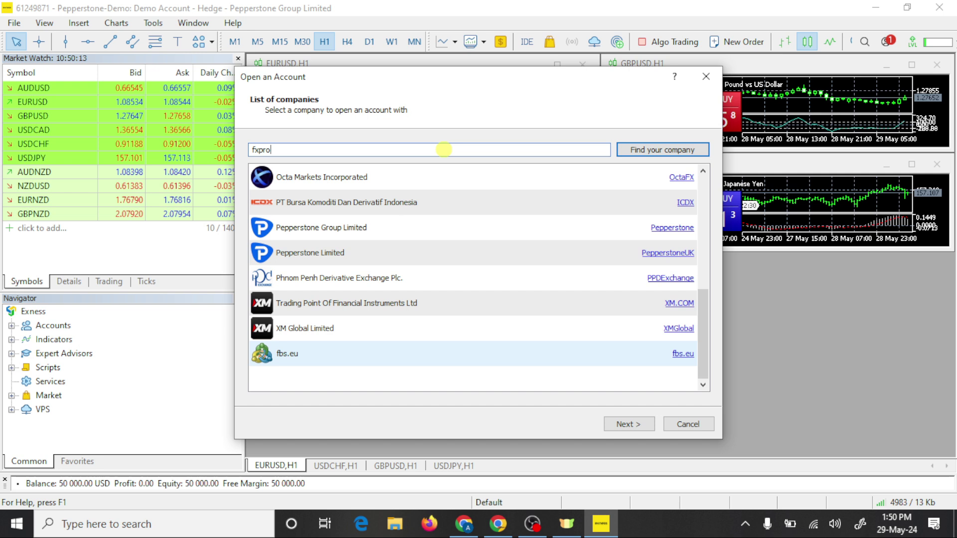
left_click(662, 149)
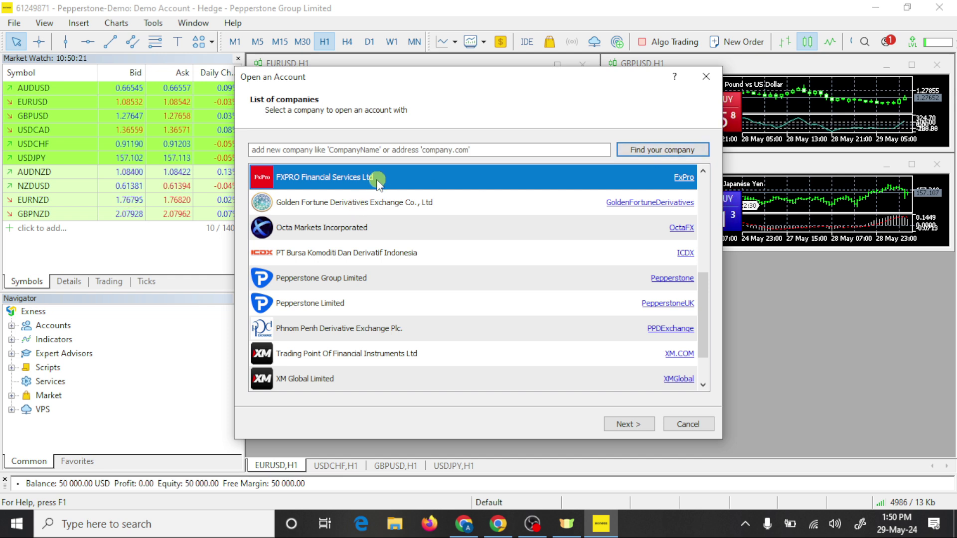
left_click(495, 185)
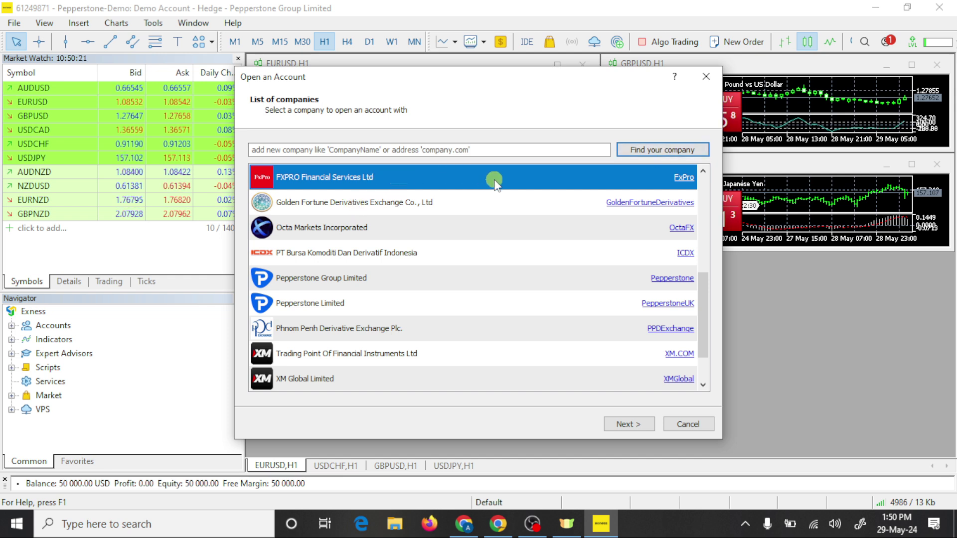
left_click(623, 425)
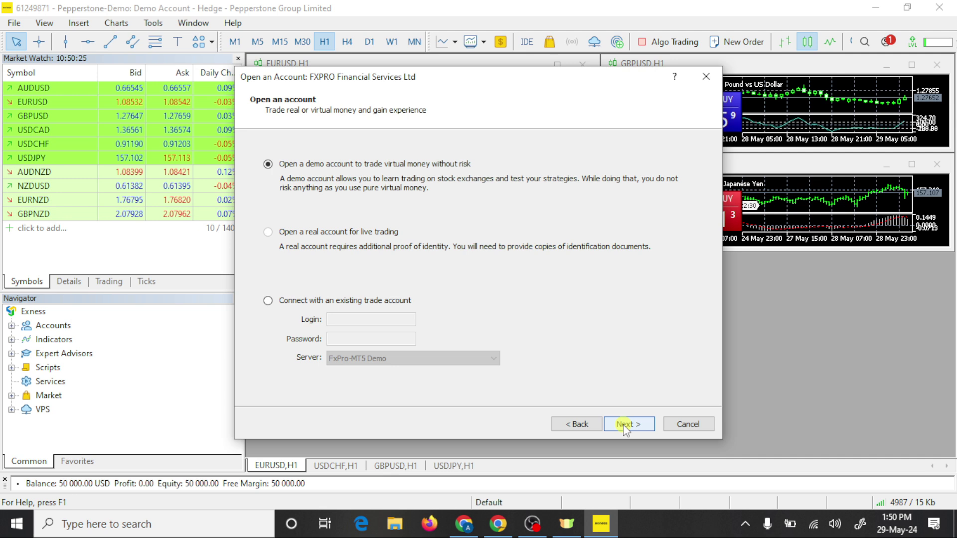
Step: Choose to connect an existing trade account and paste the login number into Login
left_click(269, 301)
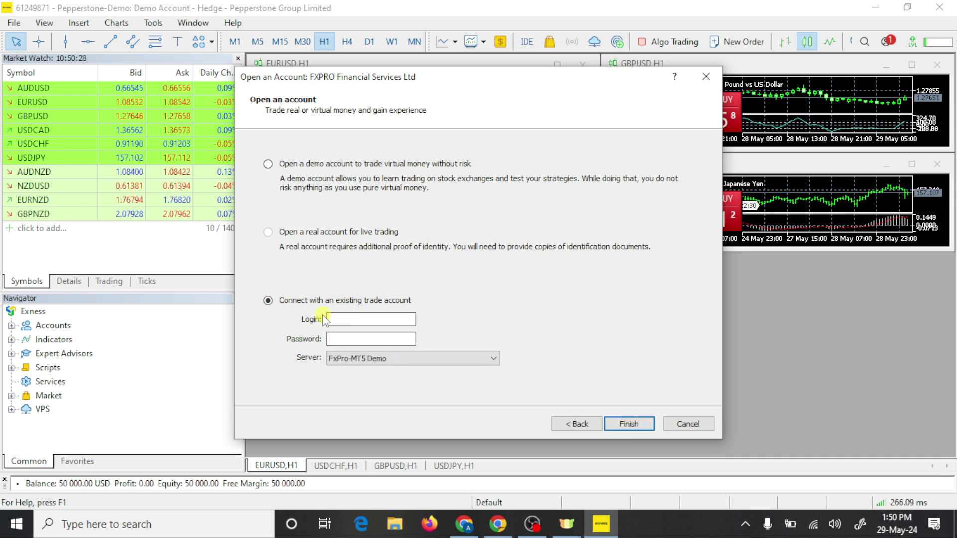
right_click(343, 319)
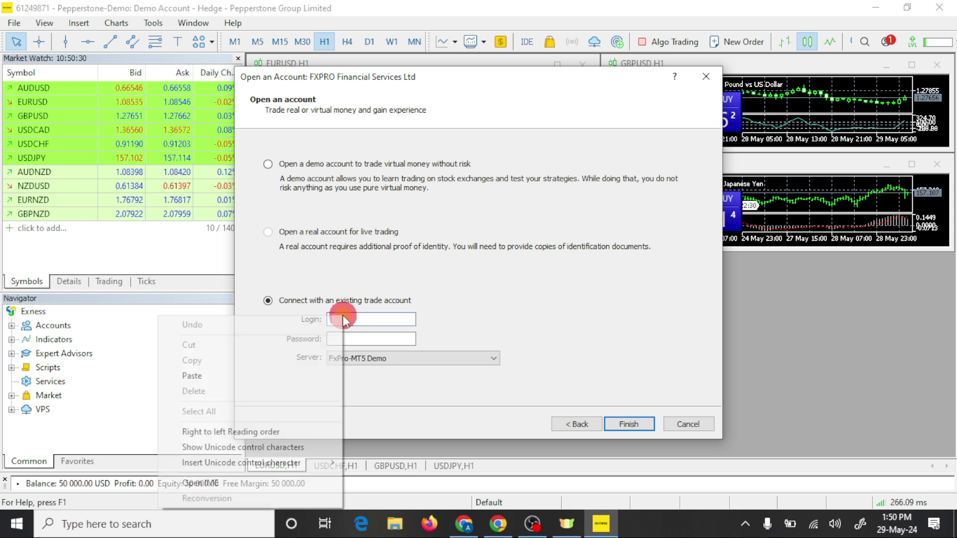
left_click(256, 376)
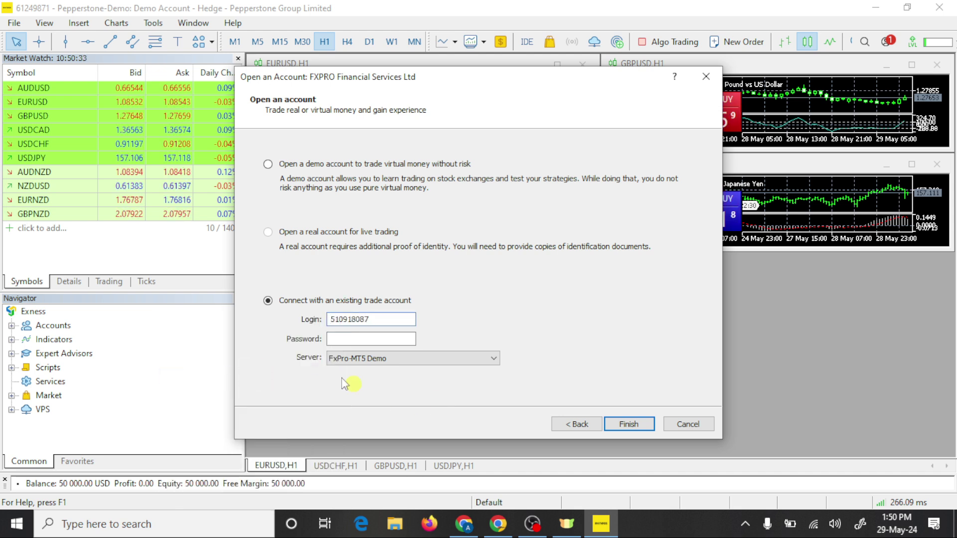
left_click(359, 339)
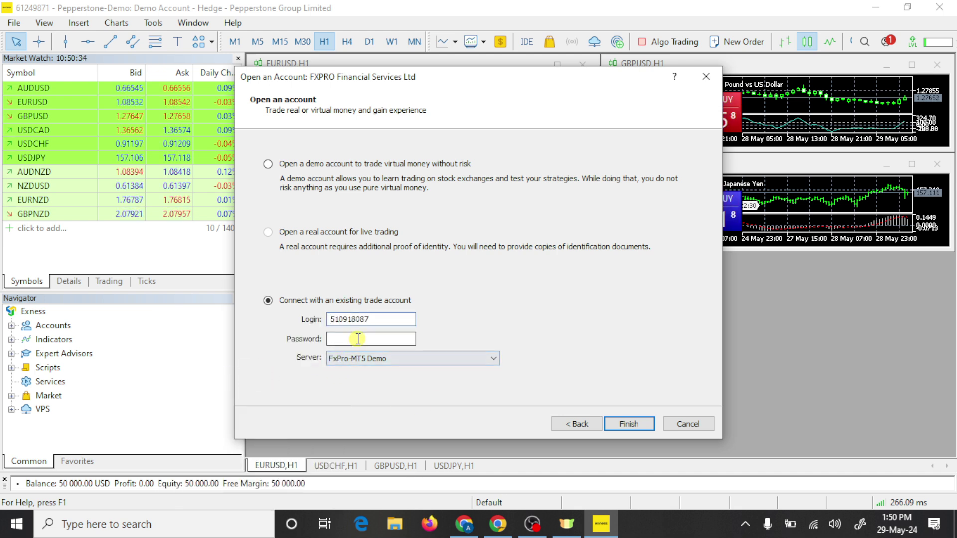
Step: Copy the password value from the Gmail account details e-mail, then return to MetaTrader 5
left_click(506, 521)
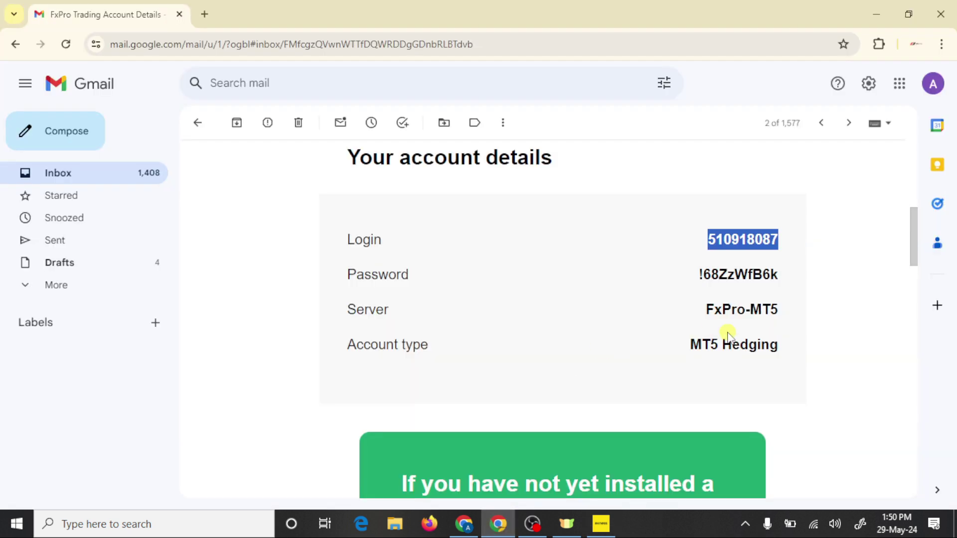
mouse_move(791, 276)
left_mouse_down()
mouse_move(690, 276)
mouse_move(786, 274)
mouse_move(776, 272)
left_mouse_up()
left_click(693, 275)
right_click(765, 273)
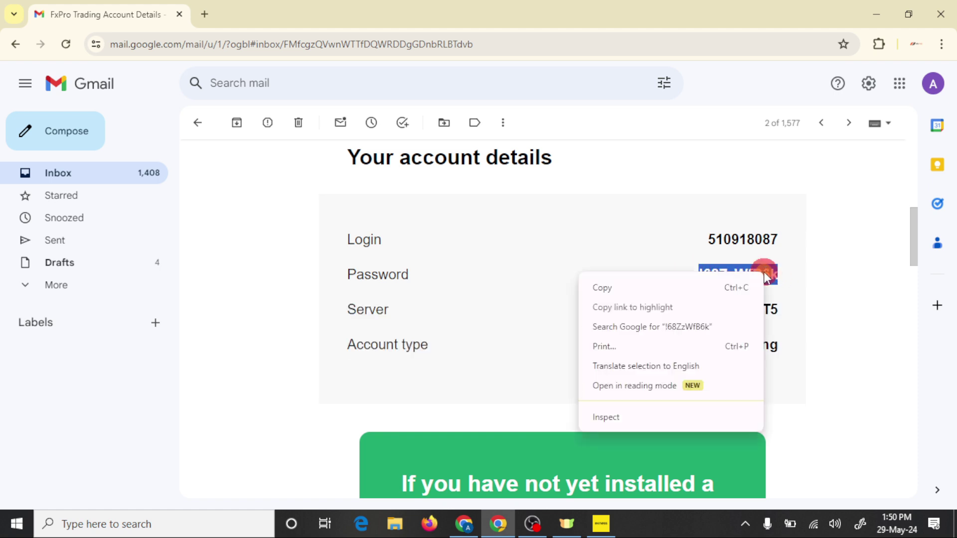
left_click(620, 287)
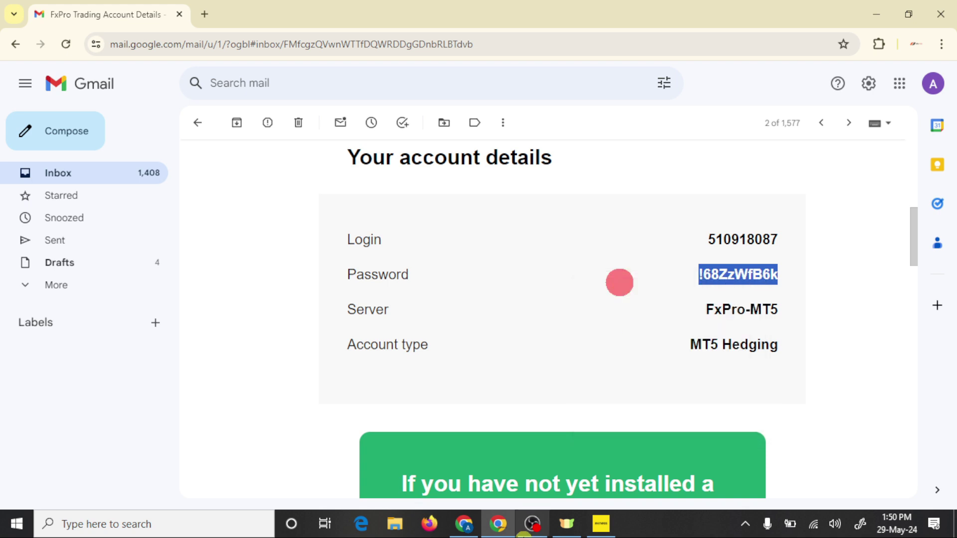
left_click(601, 524)
Step: Paste the copied account password into the Password field
left_click(336, 339)
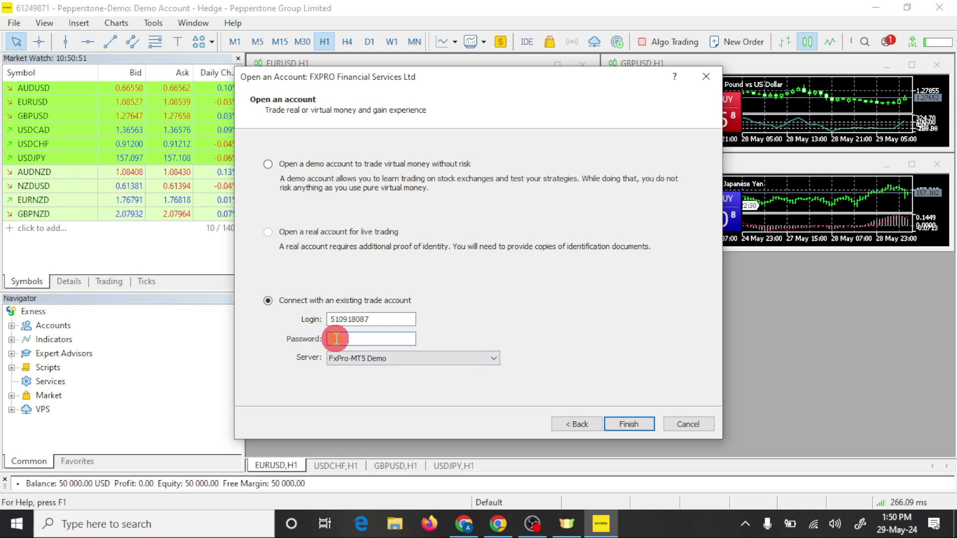
right_click(337, 338)
left_click(261, 399)
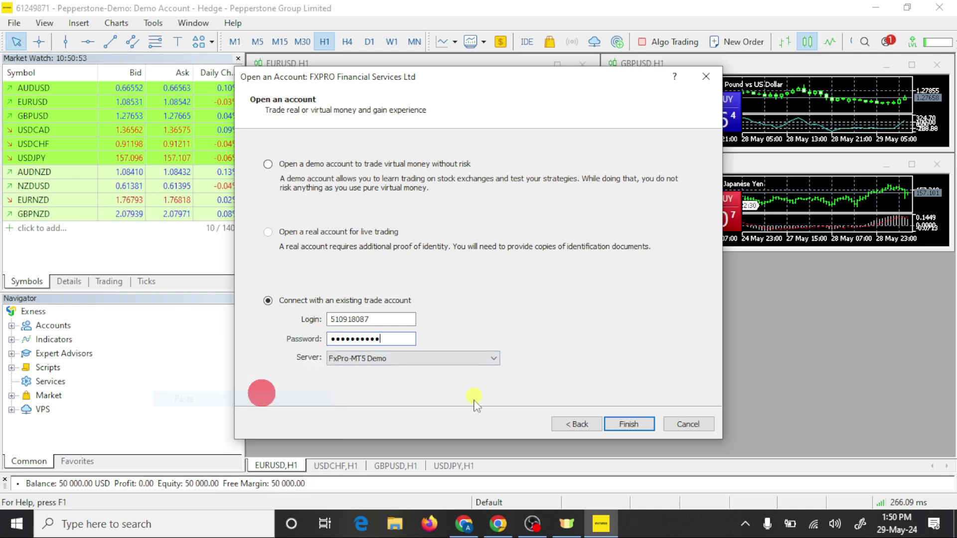
Step: Confirm the server name in the e-mail, select FxPro-MT5, and finish logging in
left_click(408, 358)
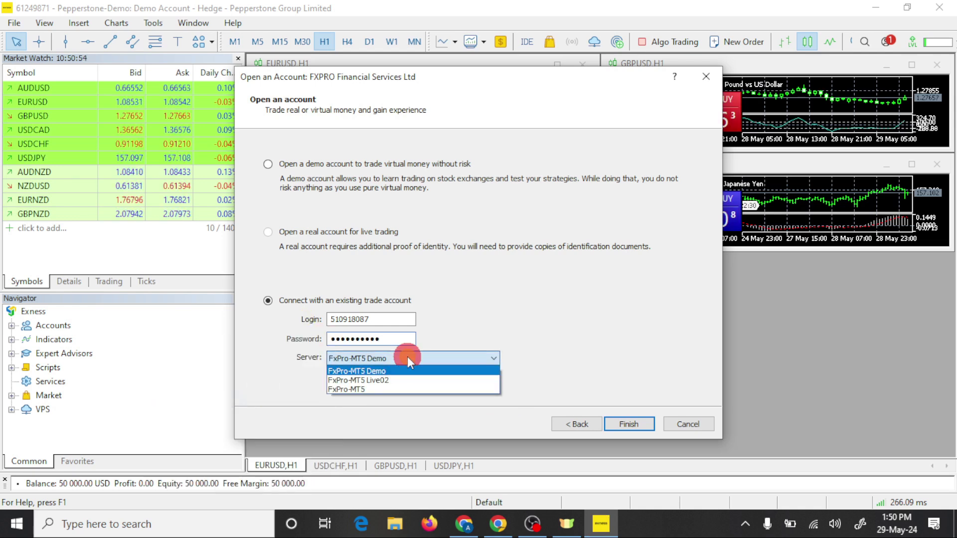
left_click(555, 358)
left_click(509, 530)
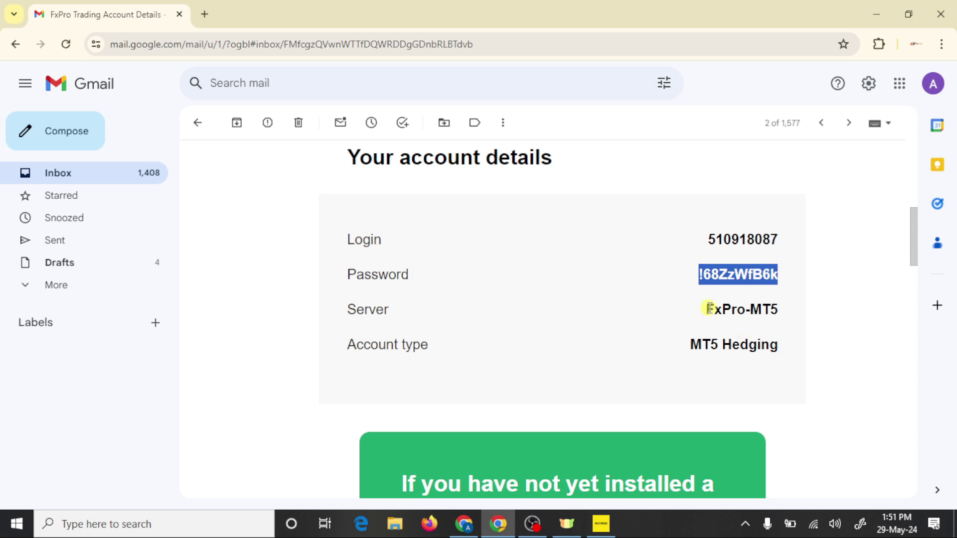
left_click(600, 523)
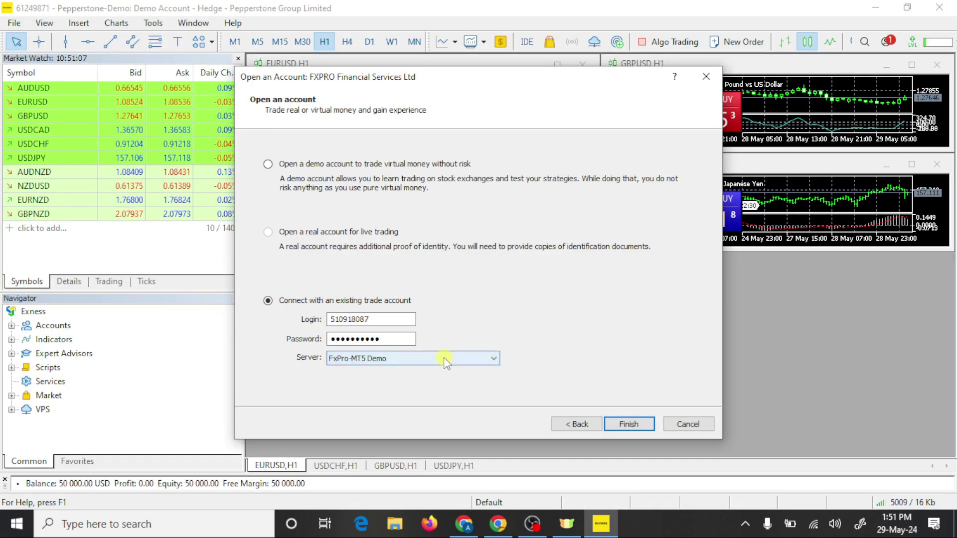
left_click(442, 359)
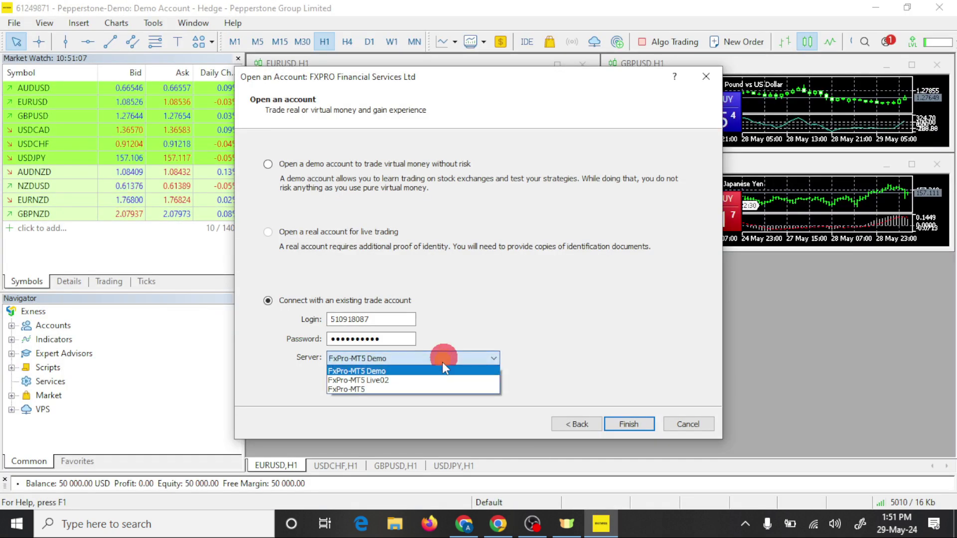
left_click(355, 390)
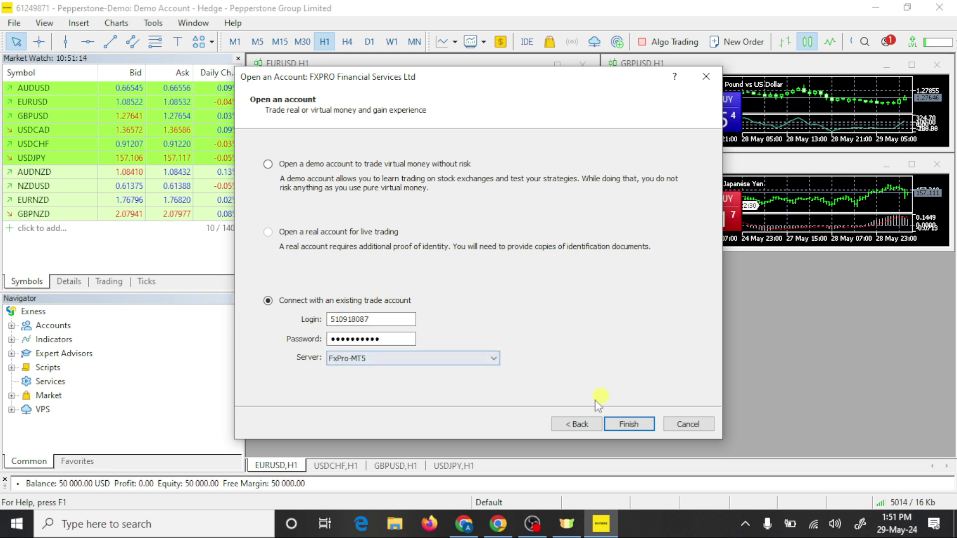
left_click(641, 429)
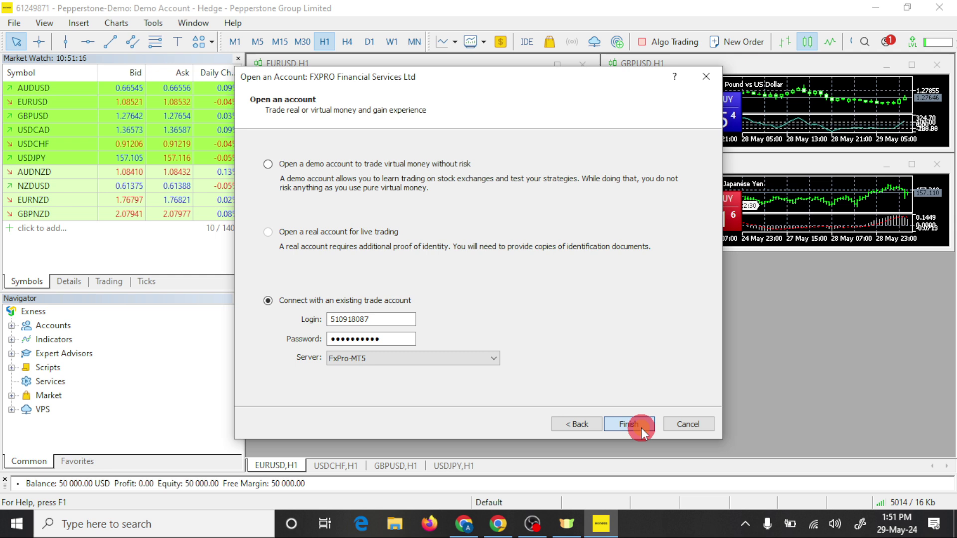